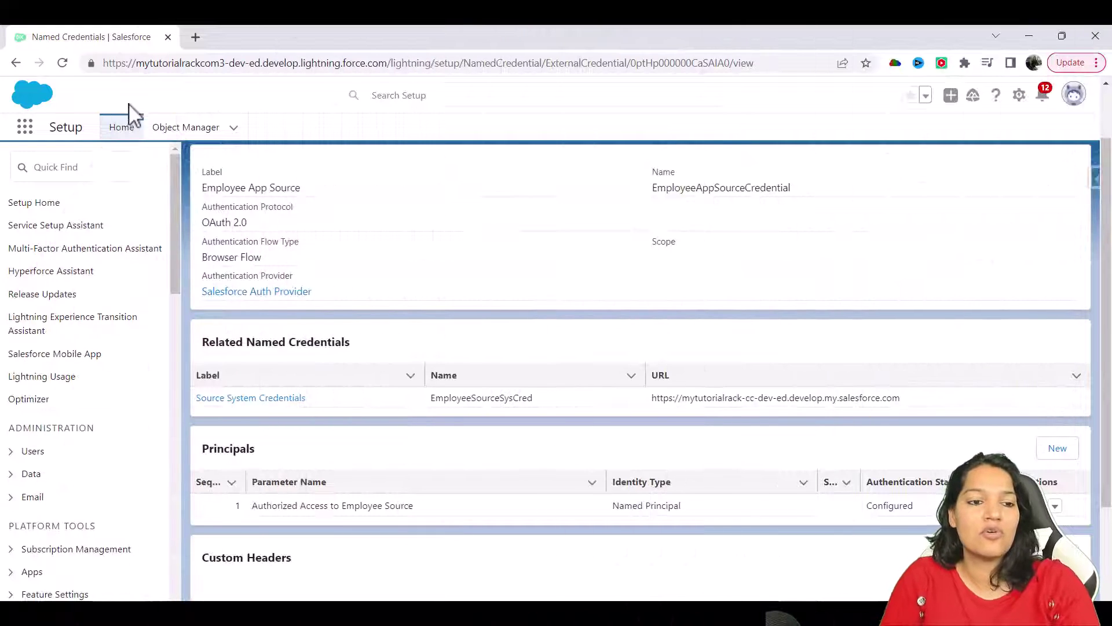
Search Setup for 'flow', go to the Flows page and start a new flow
{"action": "left_click", "coordinate": [79, 171]}
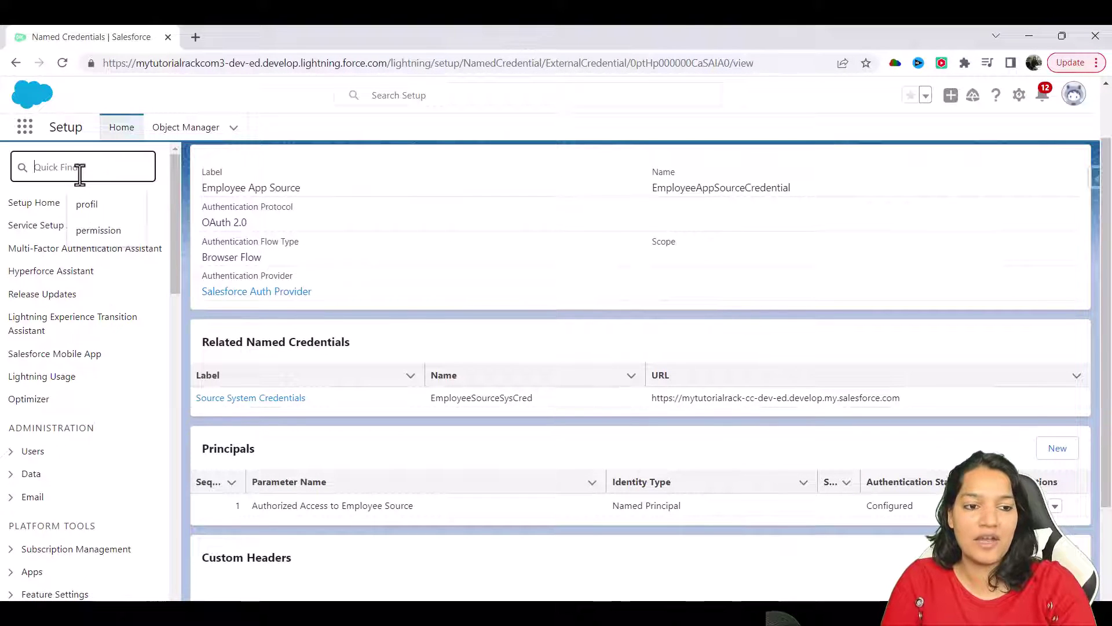
{"action": "type", "text": "flow"}
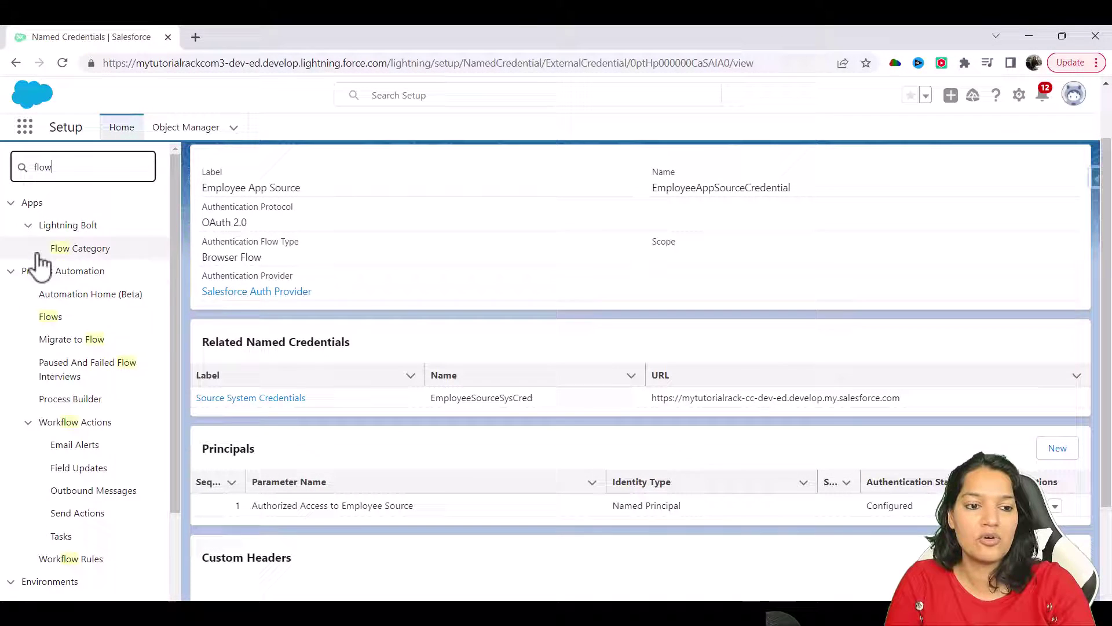
{"action": "left_click", "coordinate": [51, 318]}
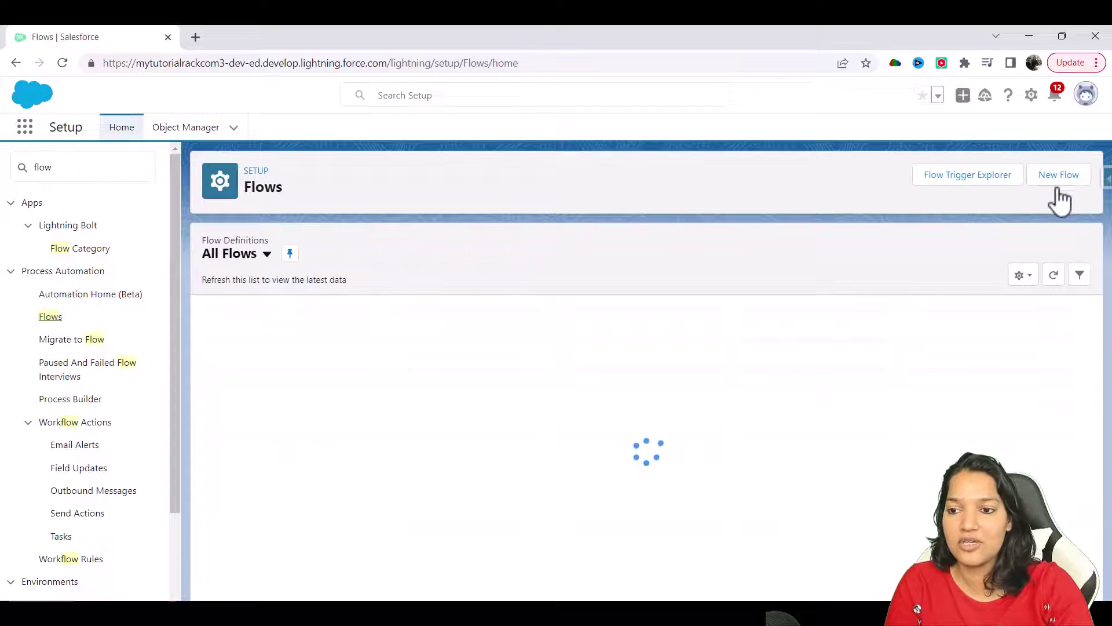
{"action": "left_click", "coordinate": [1064, 180]}
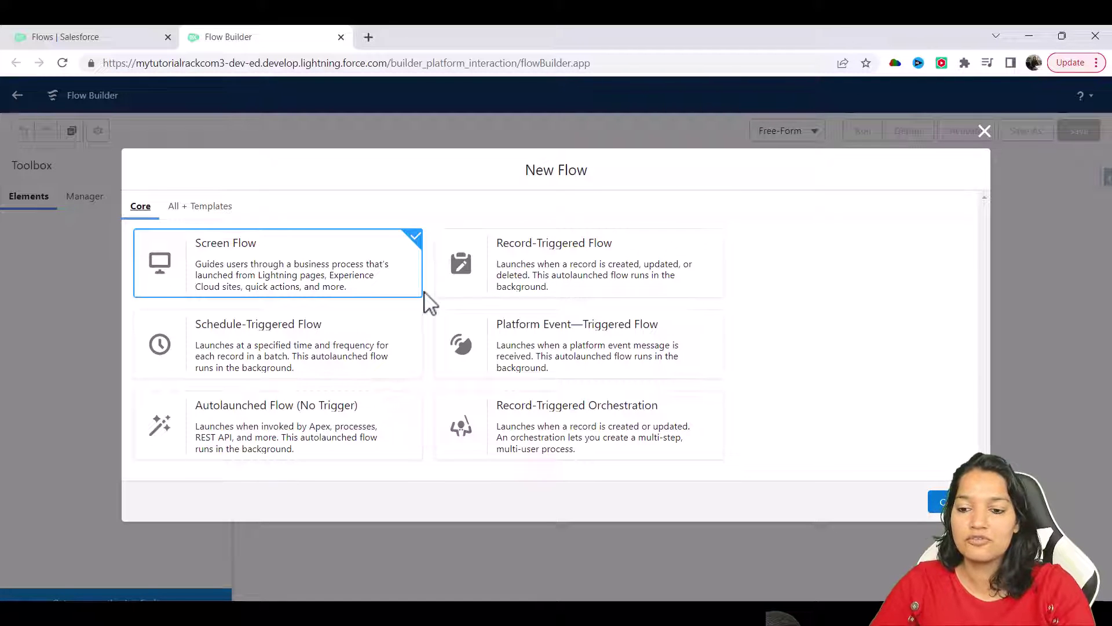
Create a Screen Flow and add a screen labelled 'Input Employee Data'
{"action": "left_click", "coordinate": [938, 502]}
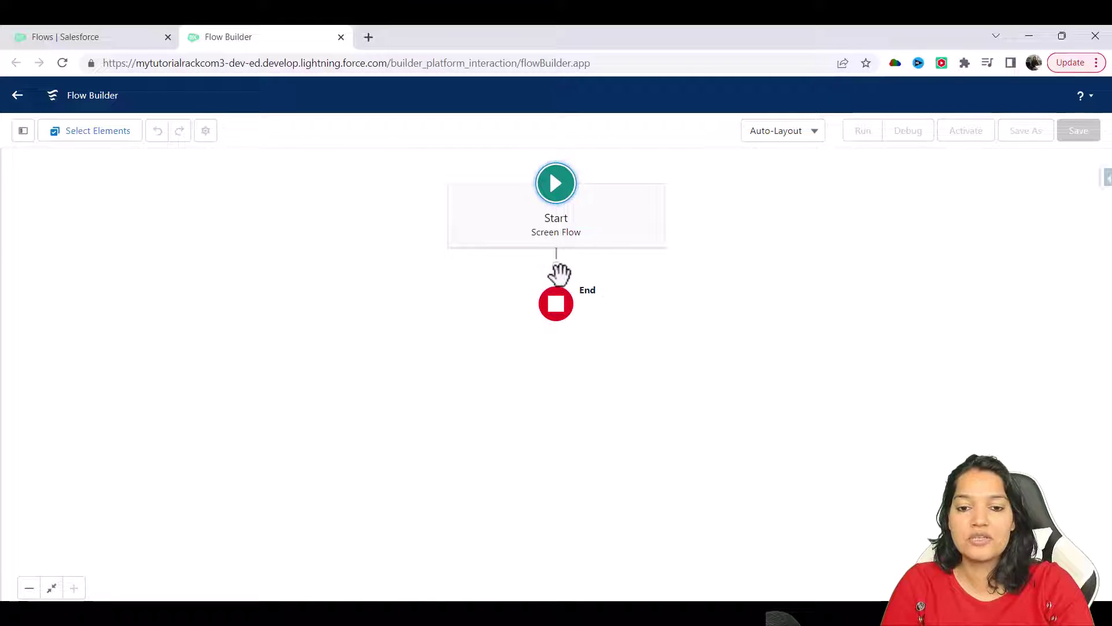
{"action": "left_click", "coordinate": [556, 265]}
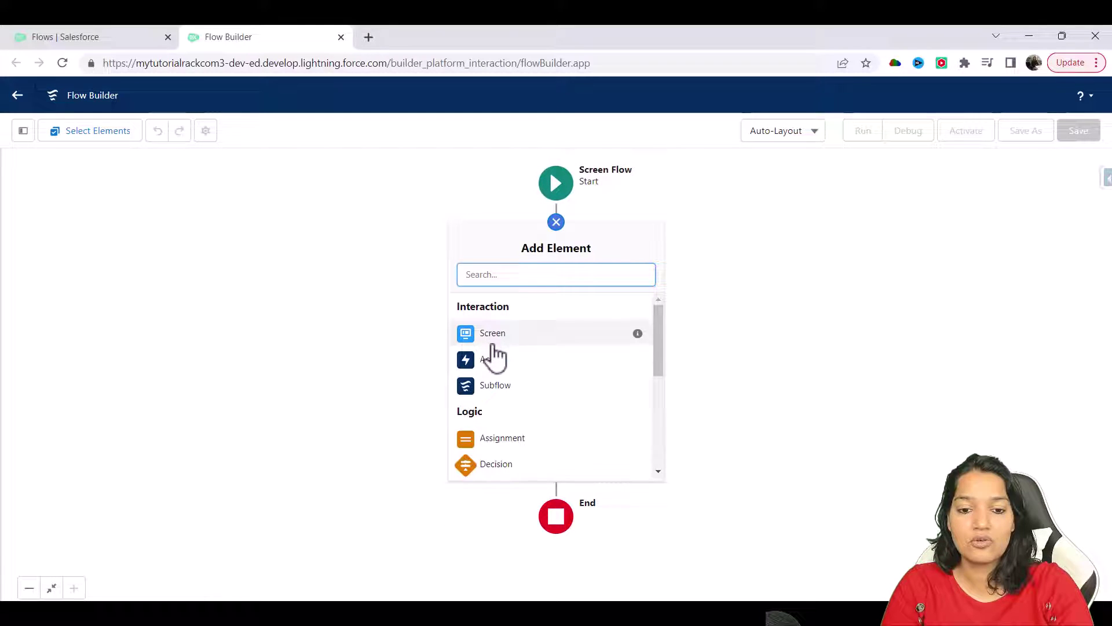
{"action": "left_click", "coordinate": [497, 335]}
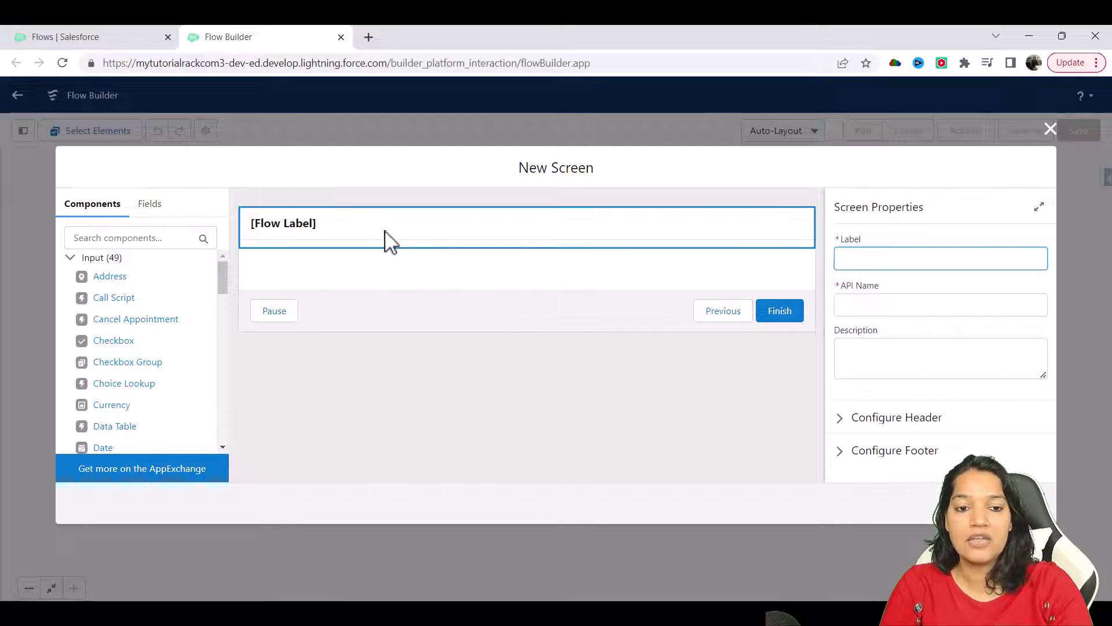
{"action": "left_click", "coordinate": [385, 241]}
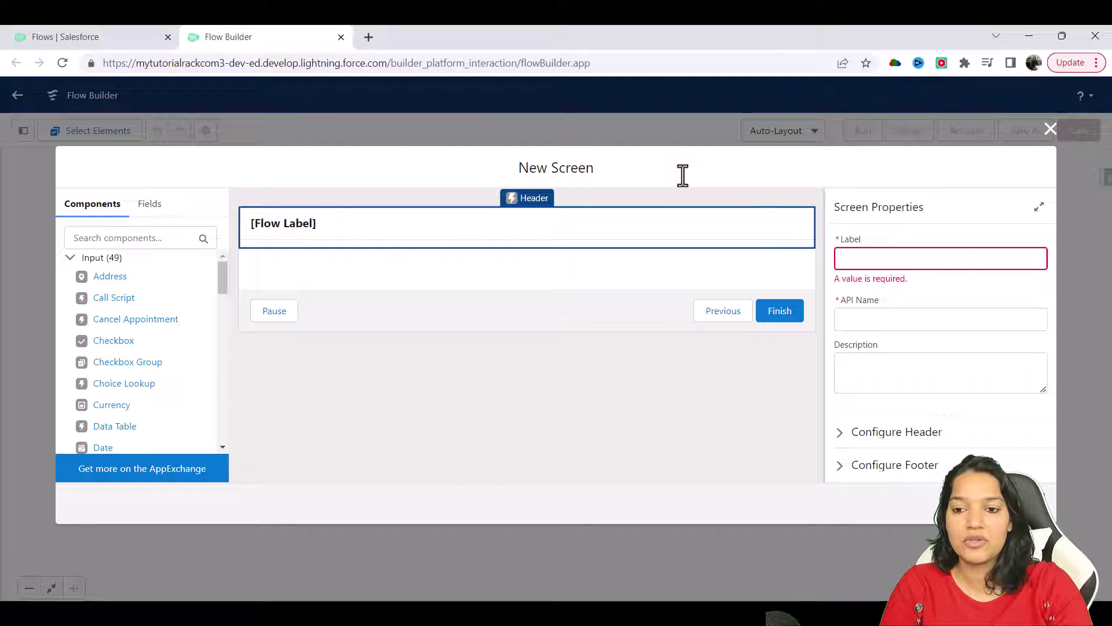
{"action": "left_click", "coordinate": [869, 260]}
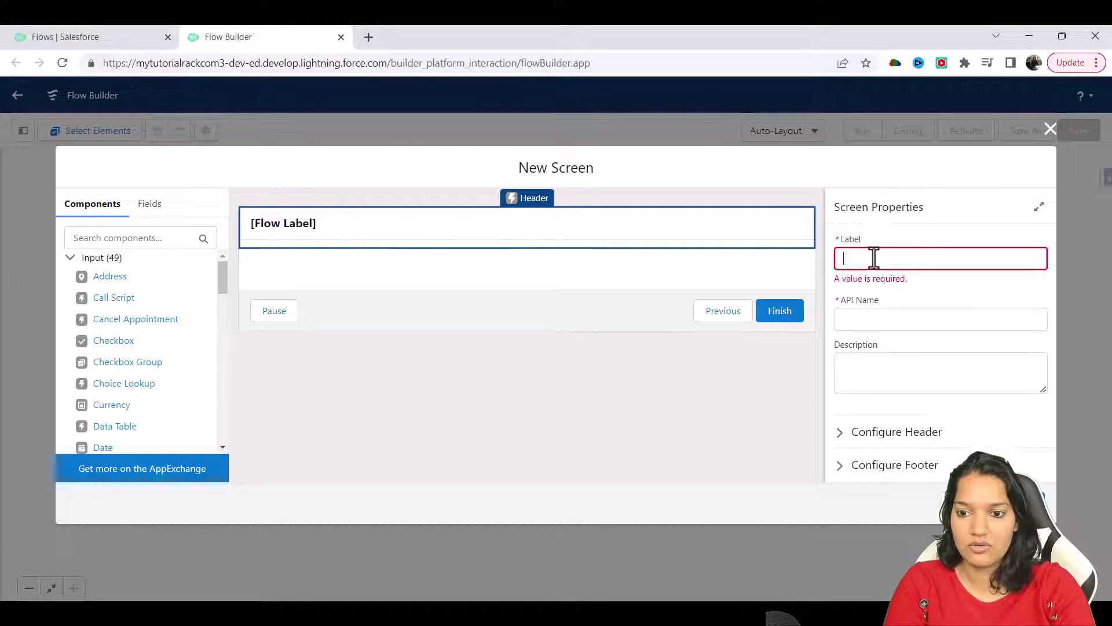
{"action": "type", "text": "Input Emp"}
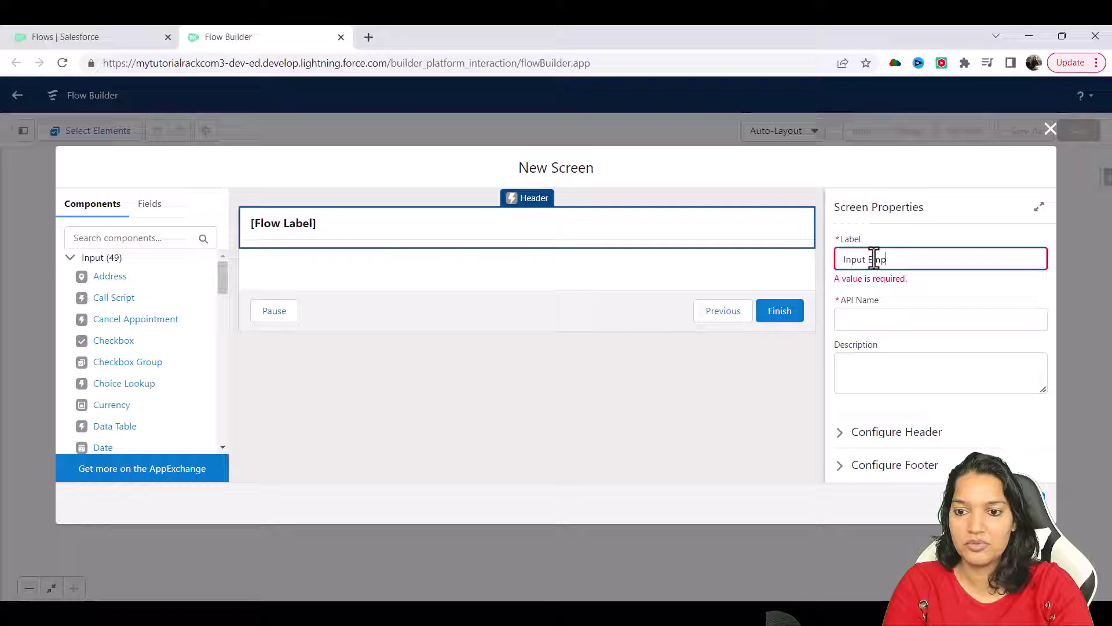
{"action": "type", "text": "loyee Data"}
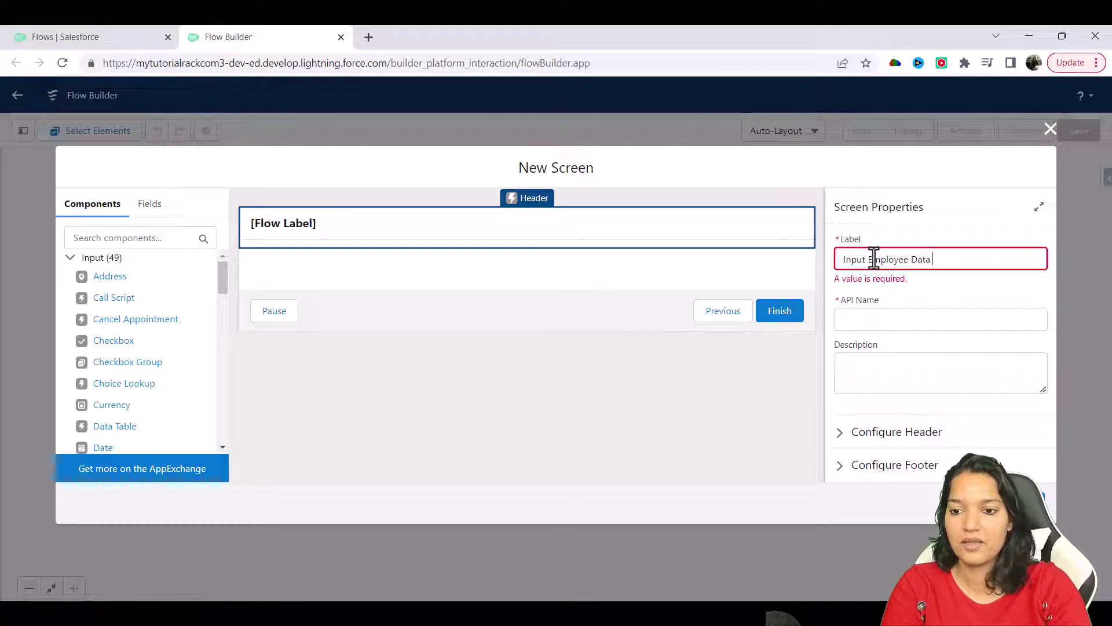
{"action": "key", "text": "Tab"}
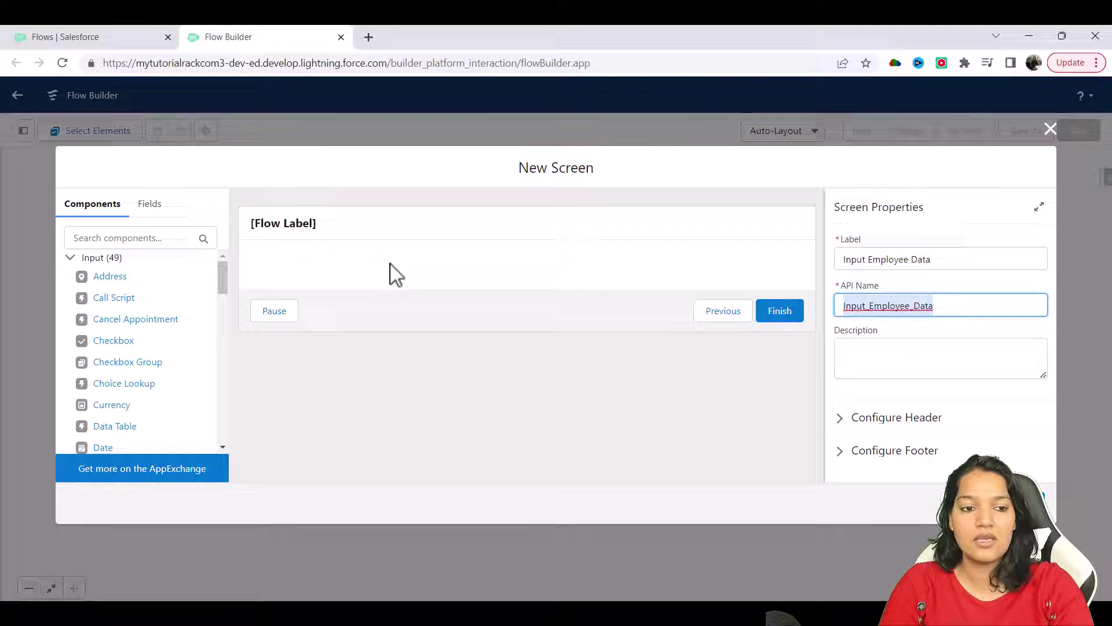
Add a required Text field labelled 'Enter Employee Id' to the screen and finish it
{"action": "left_click", "coordinate": [106, 244]}
{"action": "type", "text": "tex"}
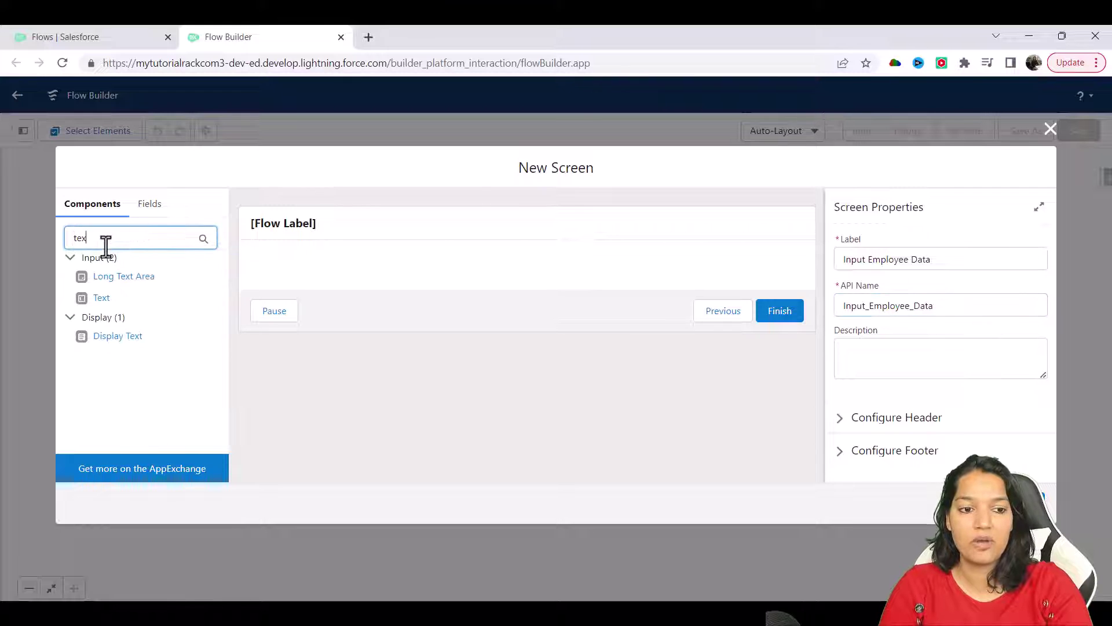
{"action": "left_click_drag", "start_coordinate": [103, 299], "coordinate": [267, 260]}
{"action": "left_click", "coordinate": [884, 255]}
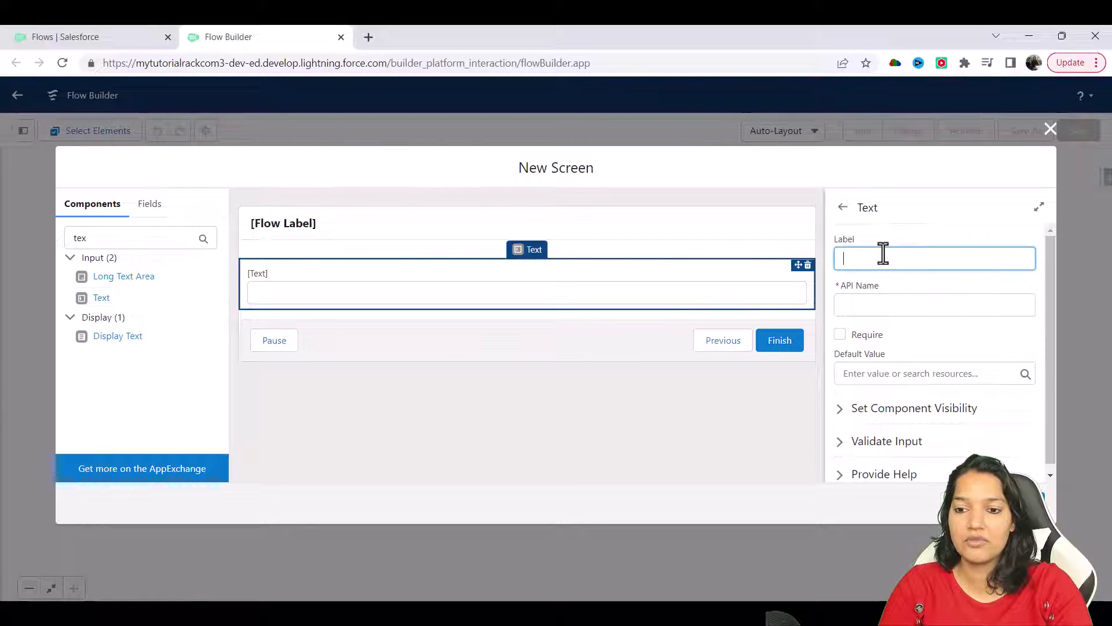
{"action": "type", "text": "Enter Employee Id"}
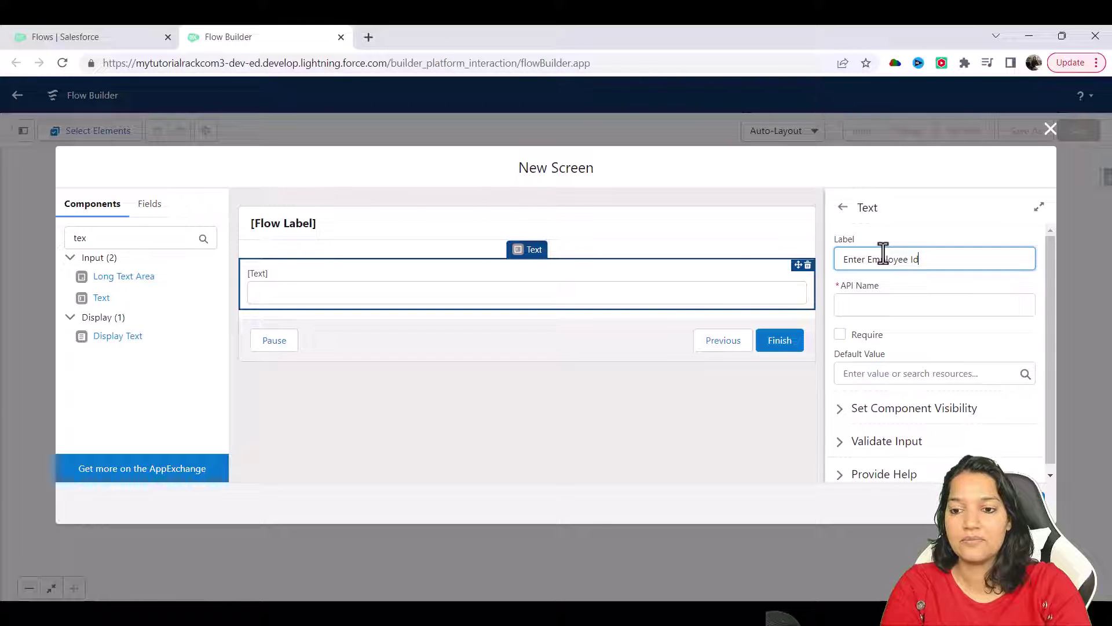
{"action": "key", "text": "Tab"}
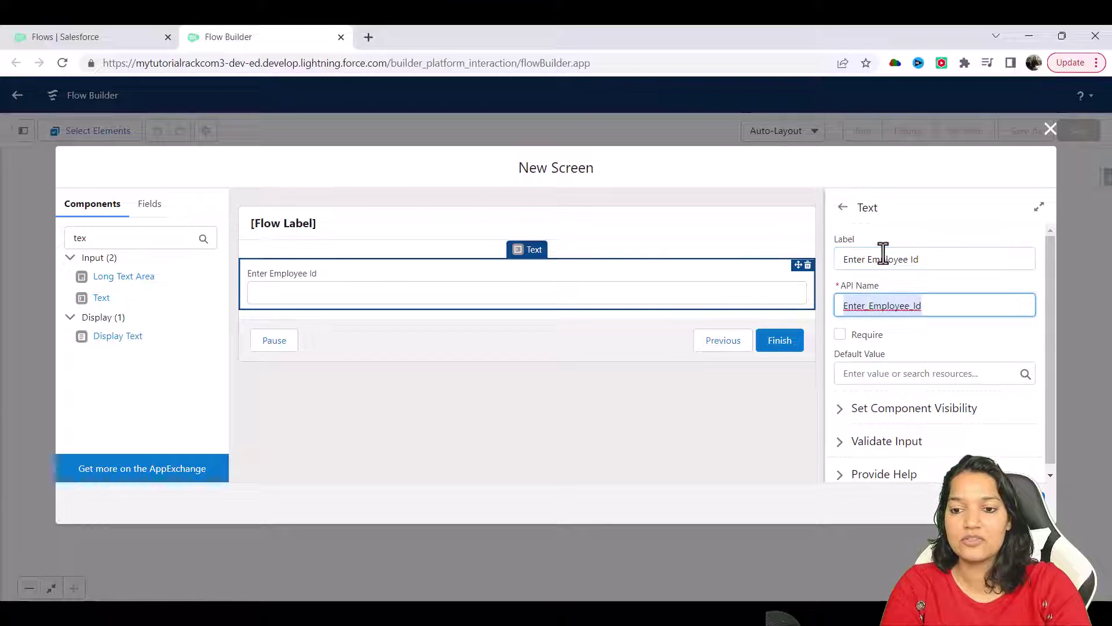
{"action": "left_click", "coordinate": [840, 335]}
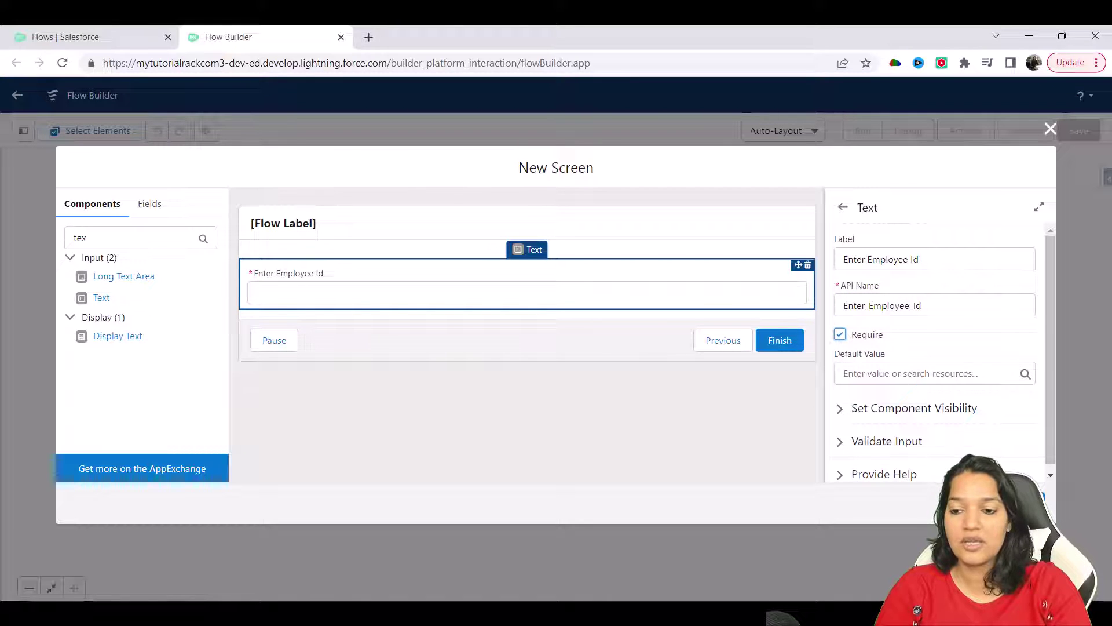
{"action": "left_click", "coordinate": [1028, 503]}
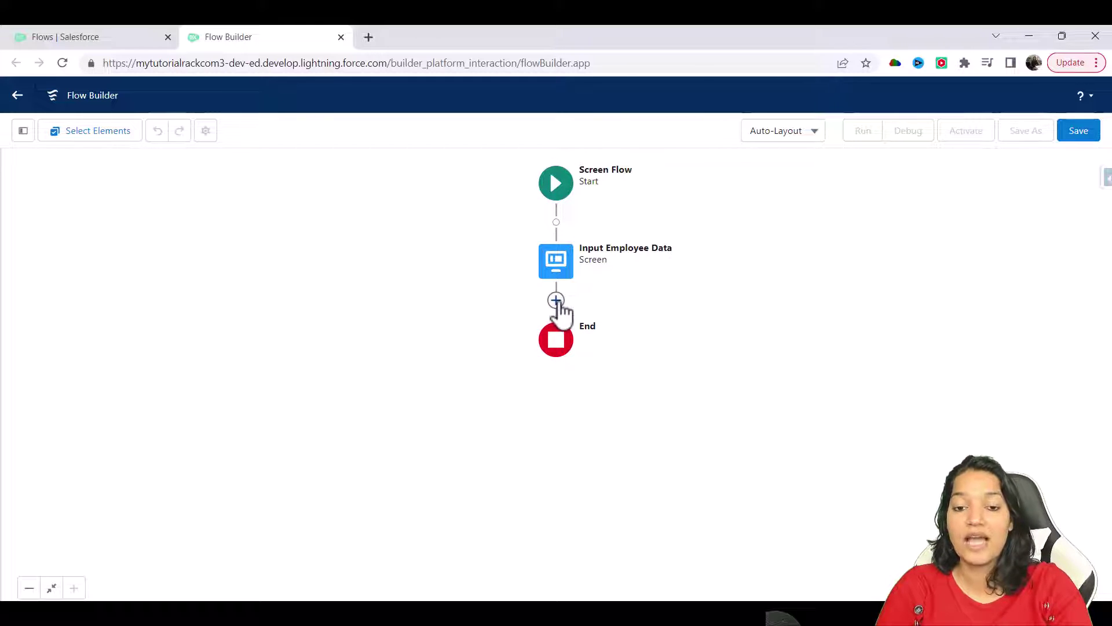
Add an Action after the screen as a new HTTP callout named 'EmployeeExternalService'
{"action": "left_click", "coordinate": [556, 300]}
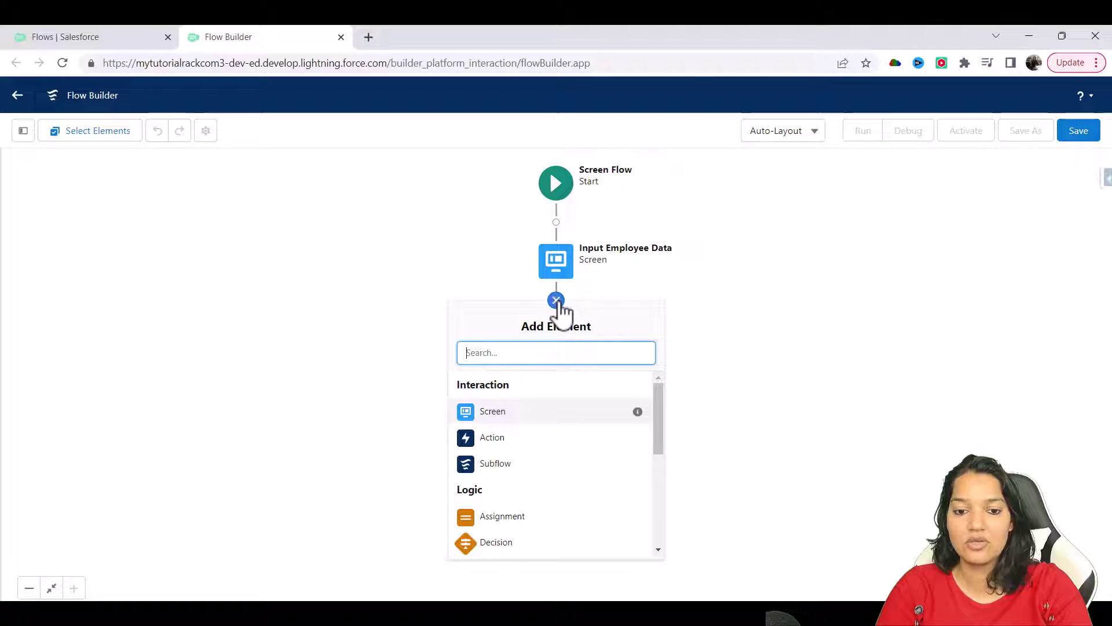
{"action": "left_click", "coordinate": [499, 441]}
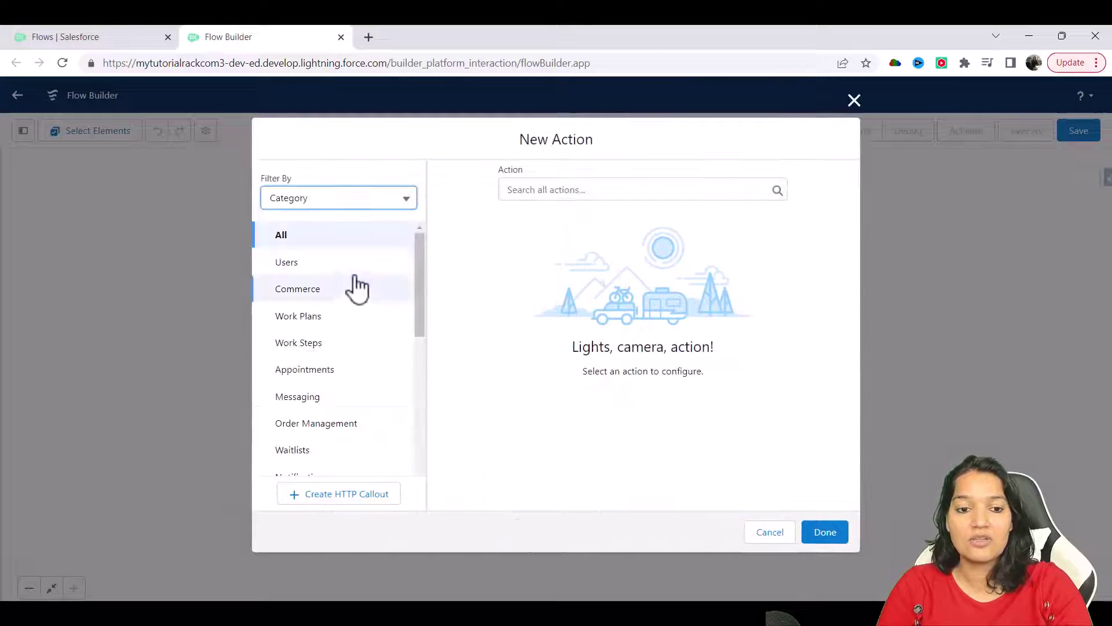
{"action": "left_click", "coordinate": [336, 498]}
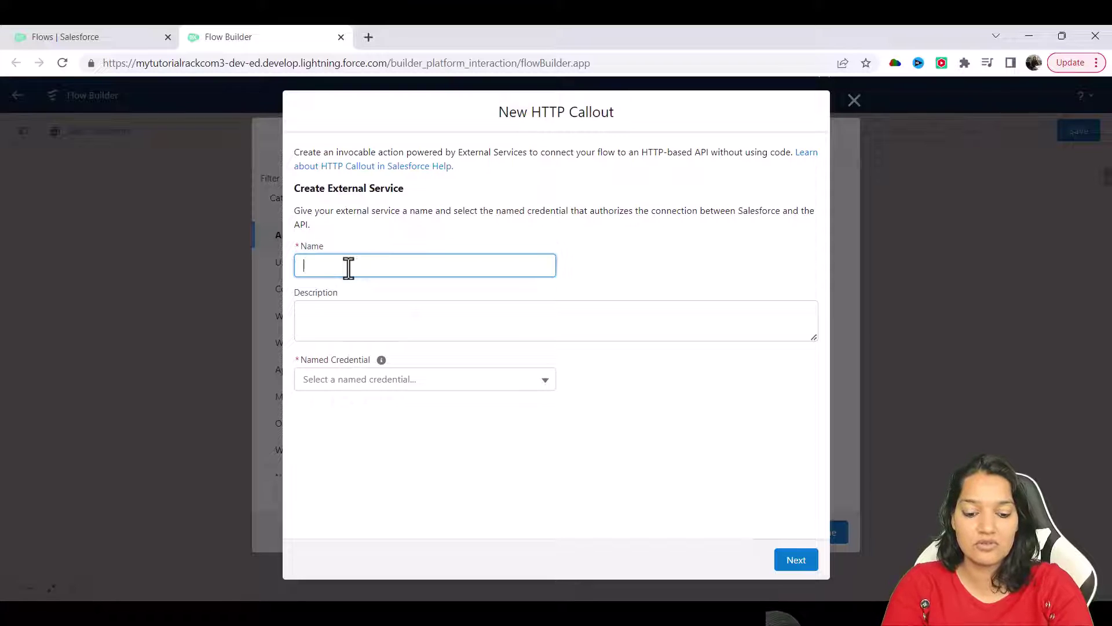
{"action": "type", "text": "EmployeeExternalService"}
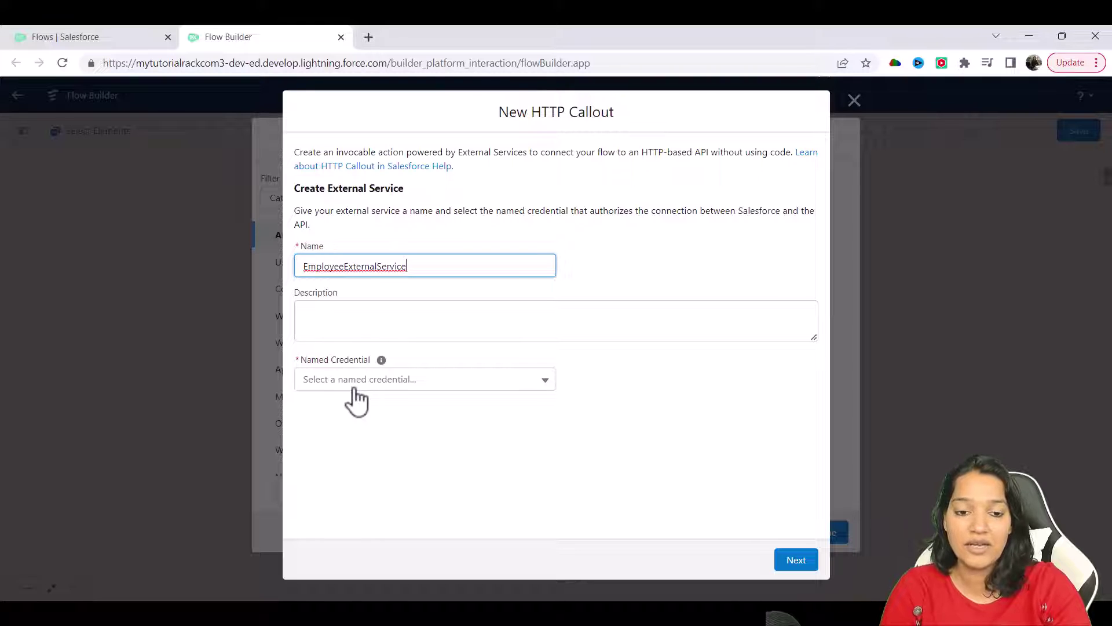
Choose Source System Credentials as the named credential, check its base URL, and continue
{"action": "left_click", "coordinate": [353, 382]}
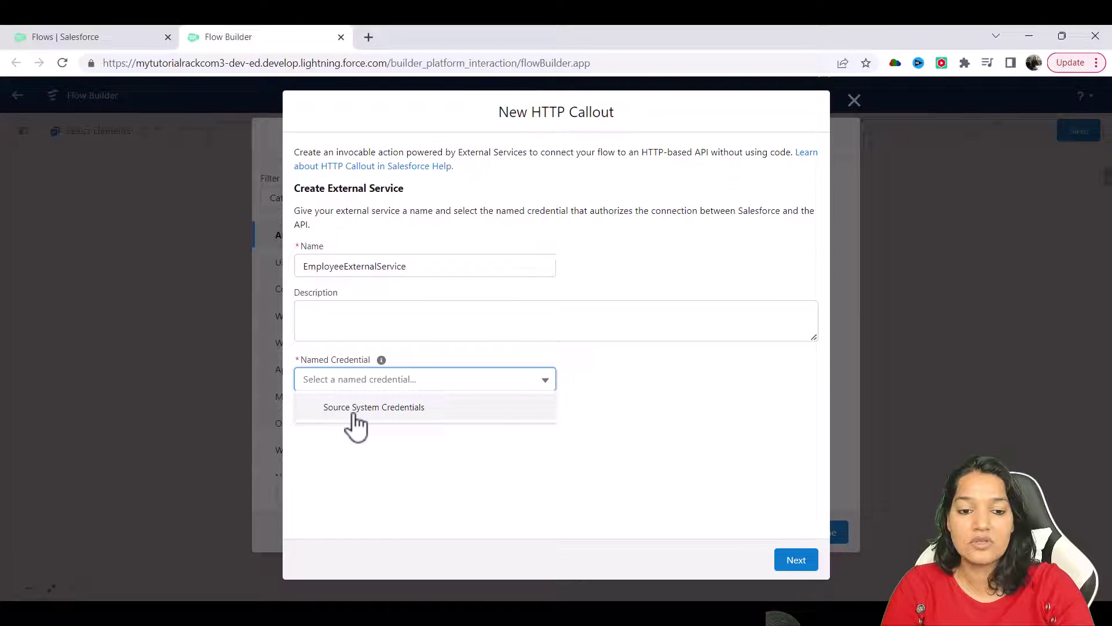
{"action": "left_click", "coordinate": [354, 406]}
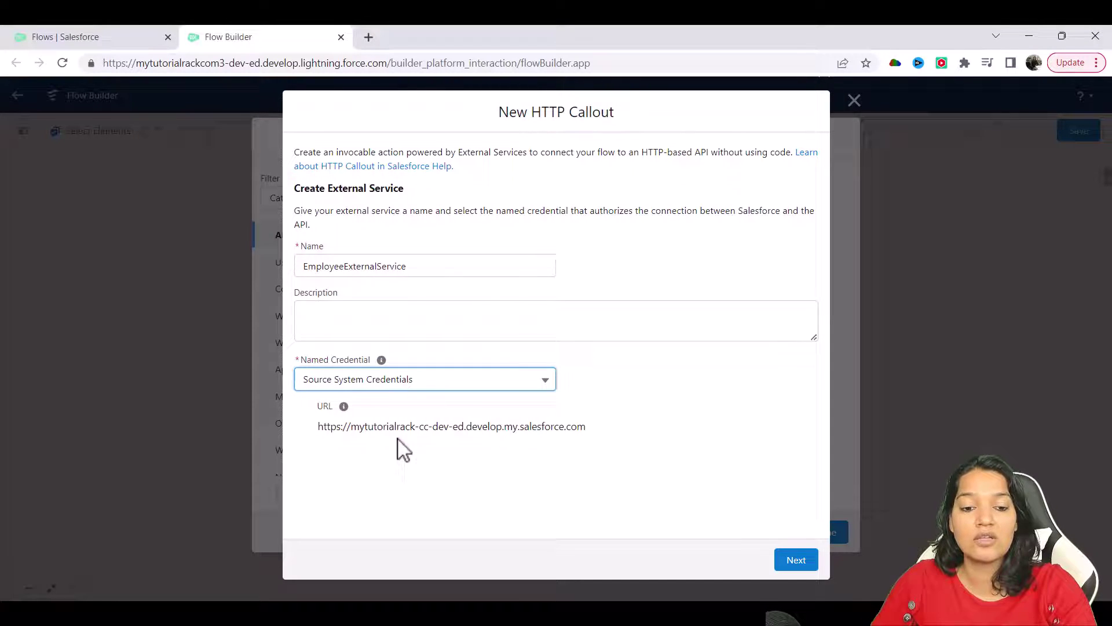
{"action": "left_click_drag", "start_coordinate": [591, 426], "coordinate": [317, 444]}
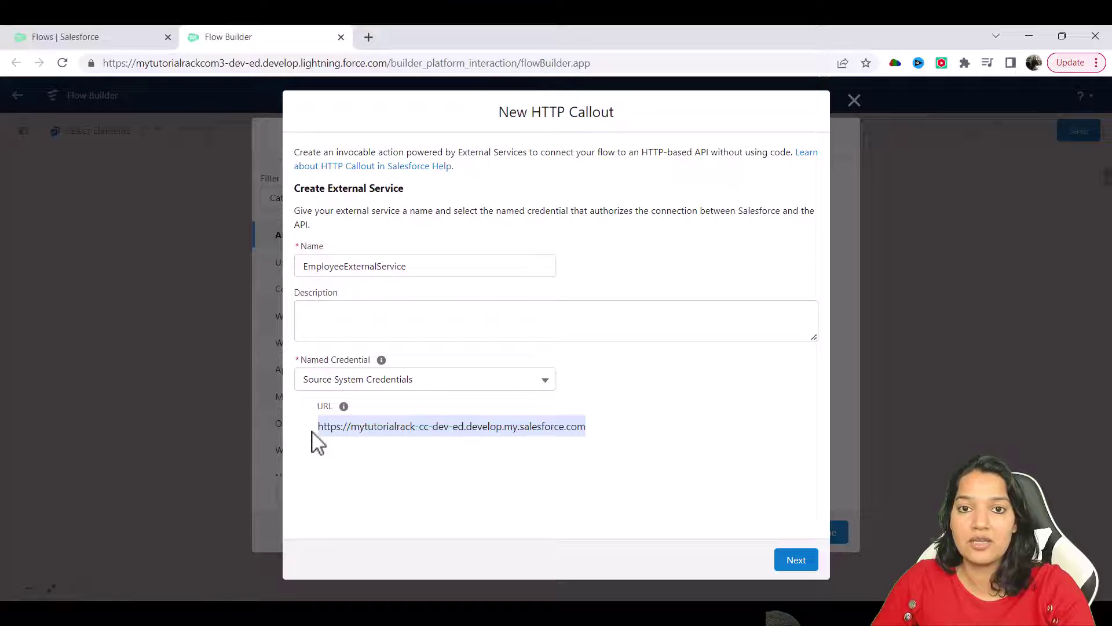
{"action": "left_click", "coordinate": [794, 561]}
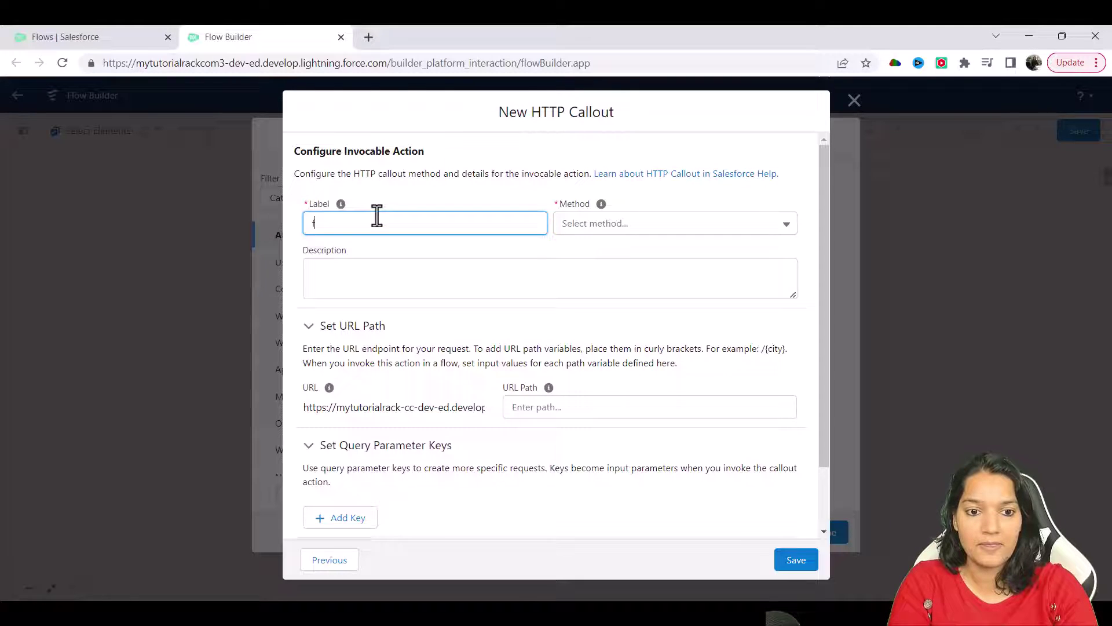
Label the callout action 'Fetch Employee Data with id' and set its method to GET
{"action": "type", "text": "Fetch Em"}
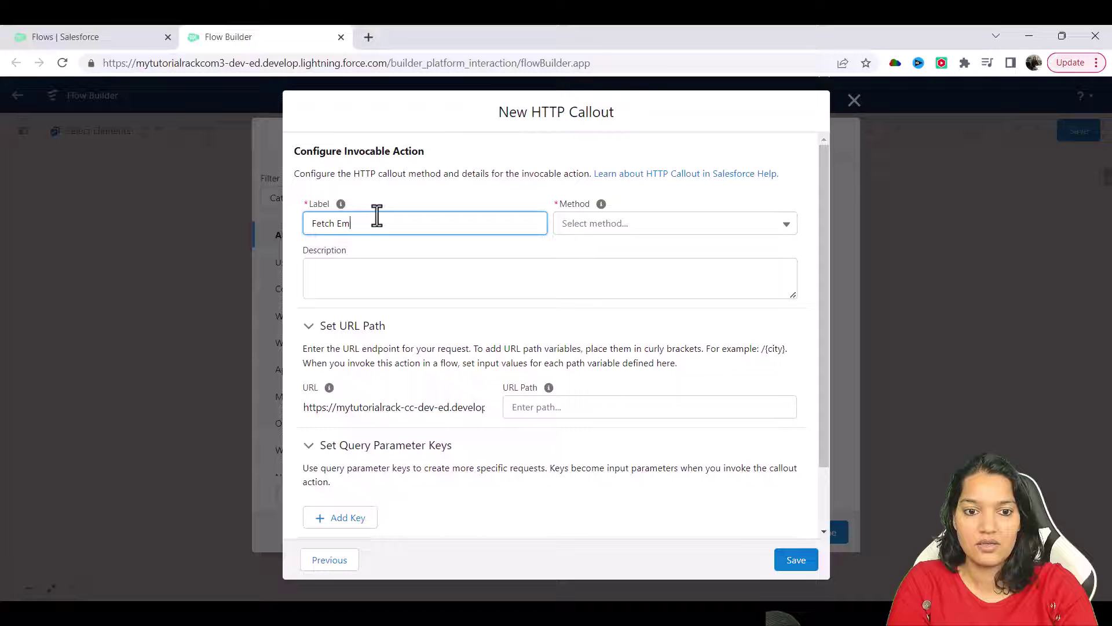
{"action": "type", "text": "ployee Data"}
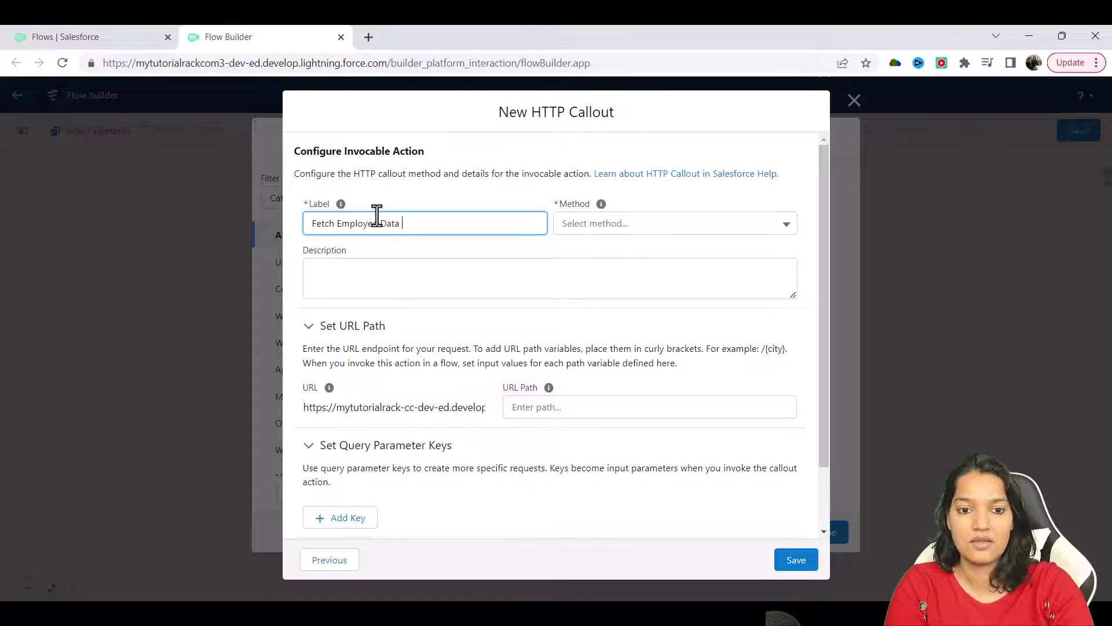
{"action": "type", "text": " with id"}
{"action": "key", "text": "Tab"}
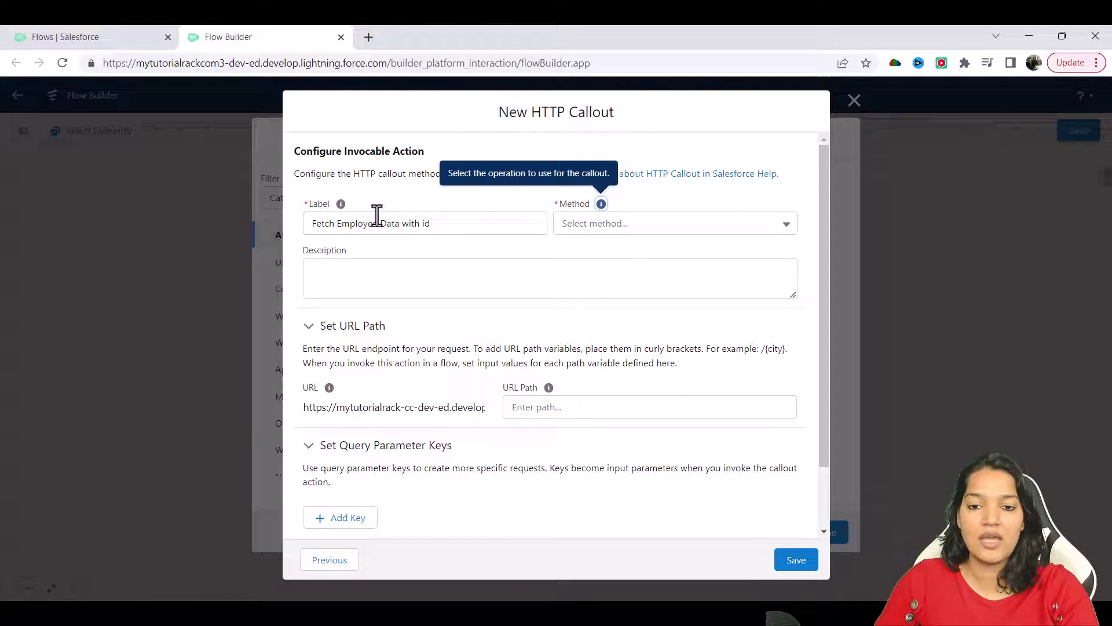
{"action": "left_click", "coordinate": [591, 228]}
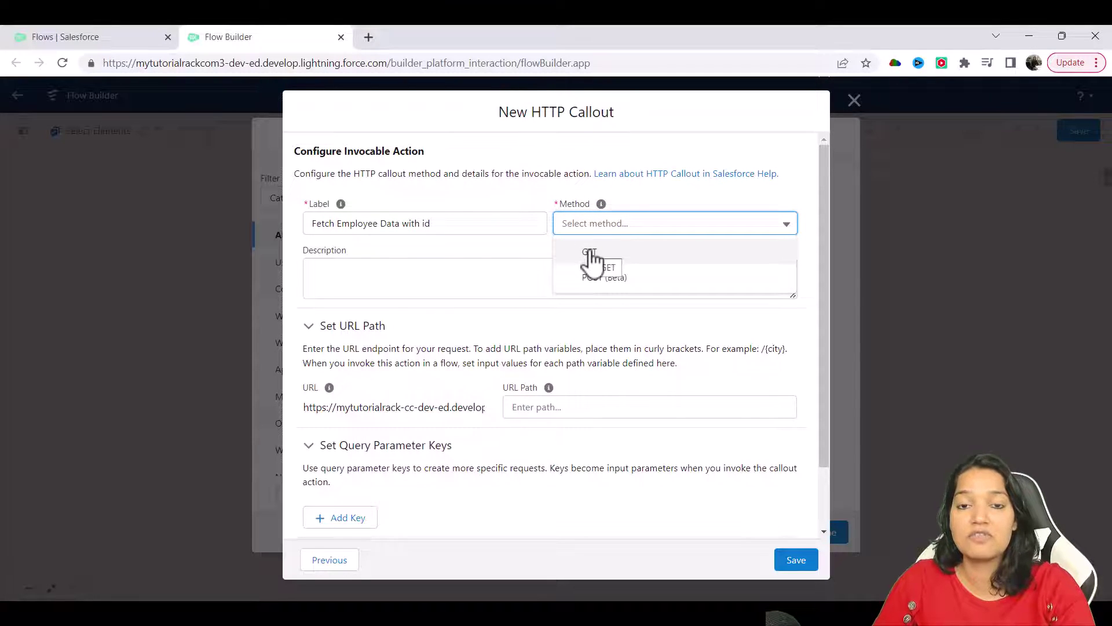
{"action": "left_click", "coordinate": [590, 255]}
{"action": "scroll", "coordinate": [347, 301], "scroll_direction": "down", "scroll_amount": 1}
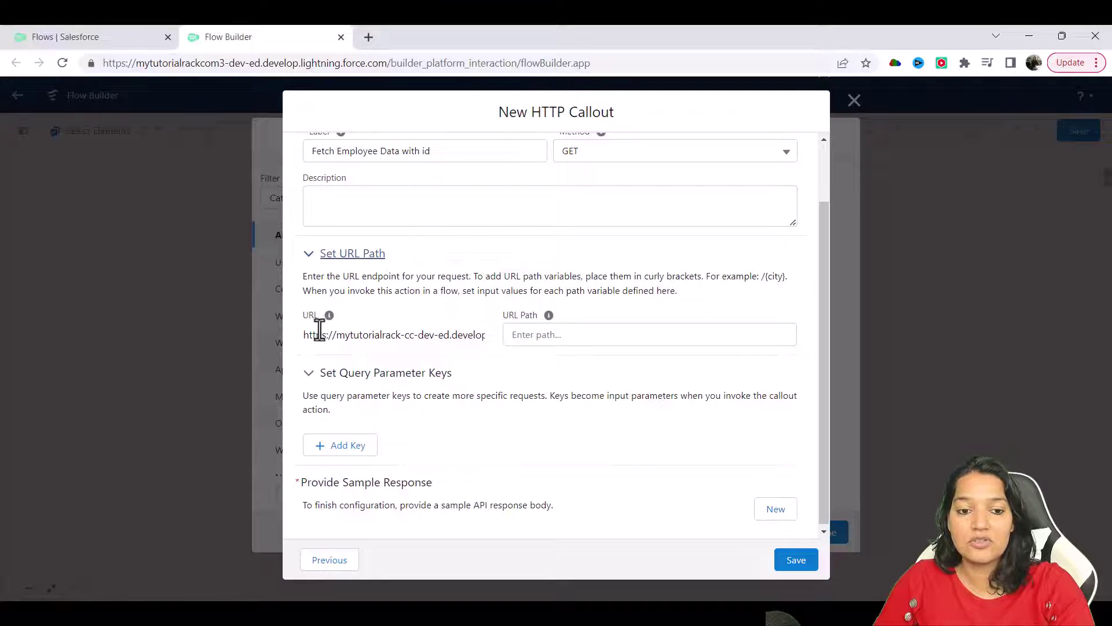
{"action": "left_click_drag", "start_coordinate": [320, 330], "coordinate": [487, 335]}
{"action": "left_click", "coordinate": [487, 338]}
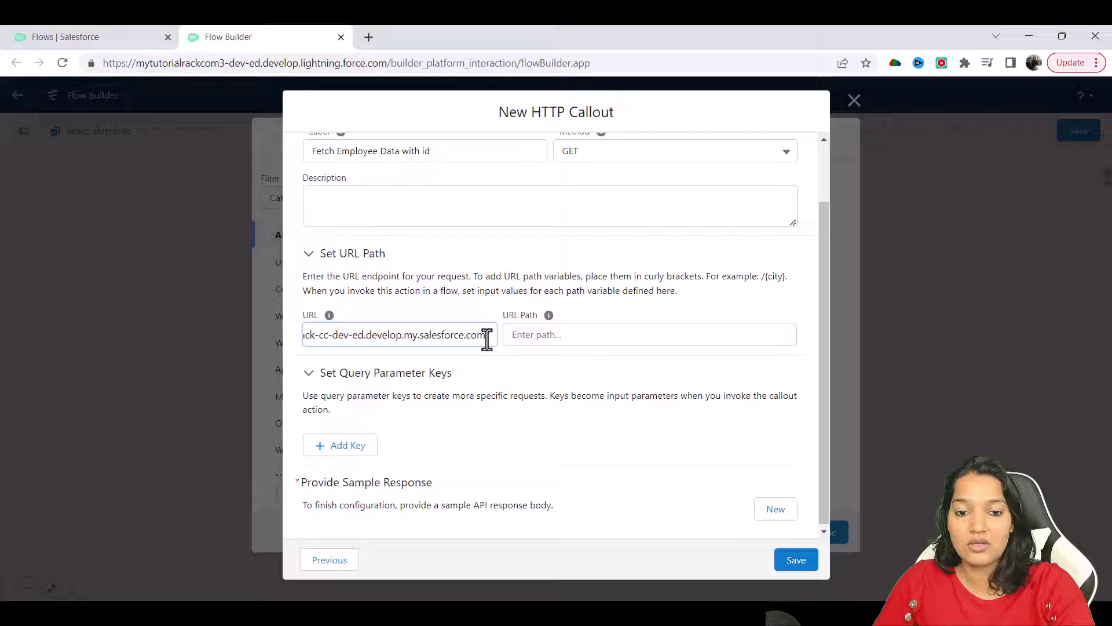
{"action": "left_click", "coordinate": [522, 334]}
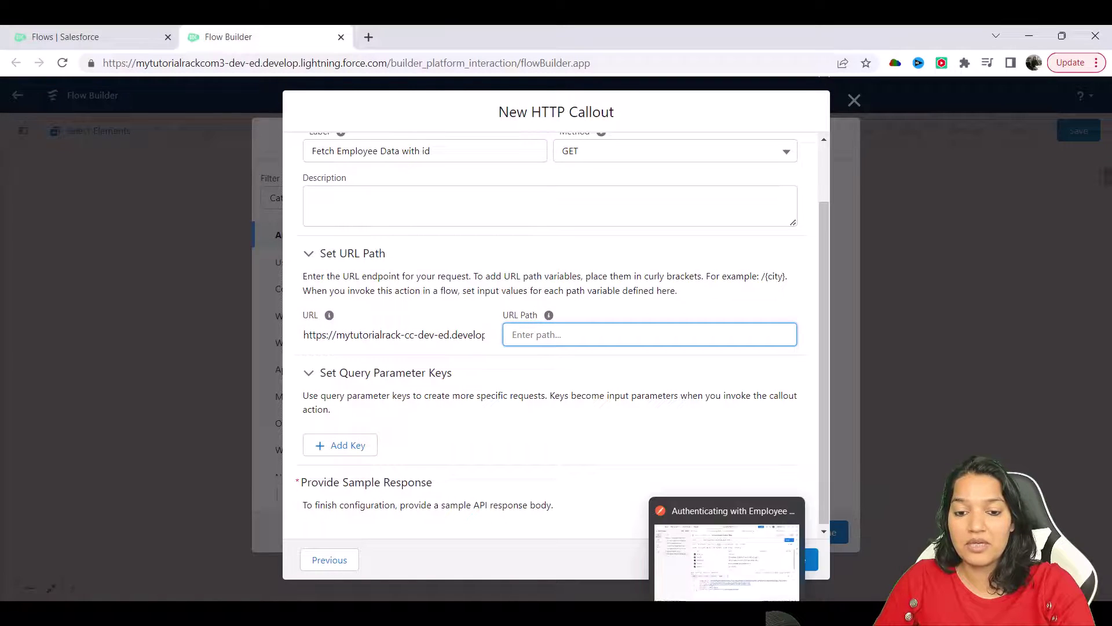
In Postman, open the employee record GET request and select its full URL path with record ID
{"action": "left_click", "coordinate": [724, 556]}
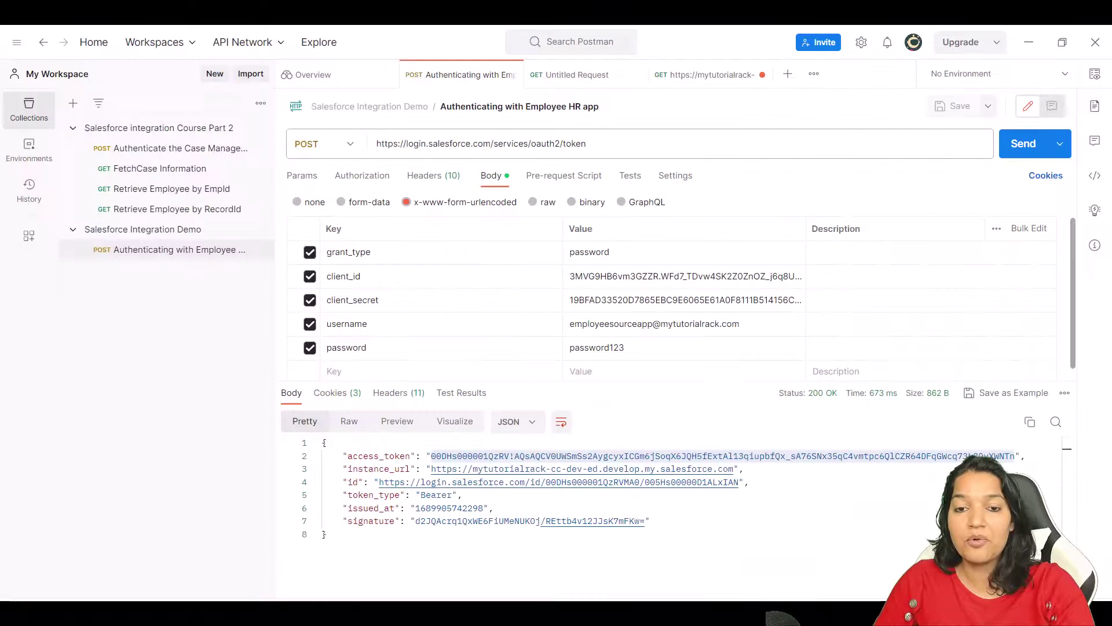
{"action": "left_click", "coordinate": [161, 253]}
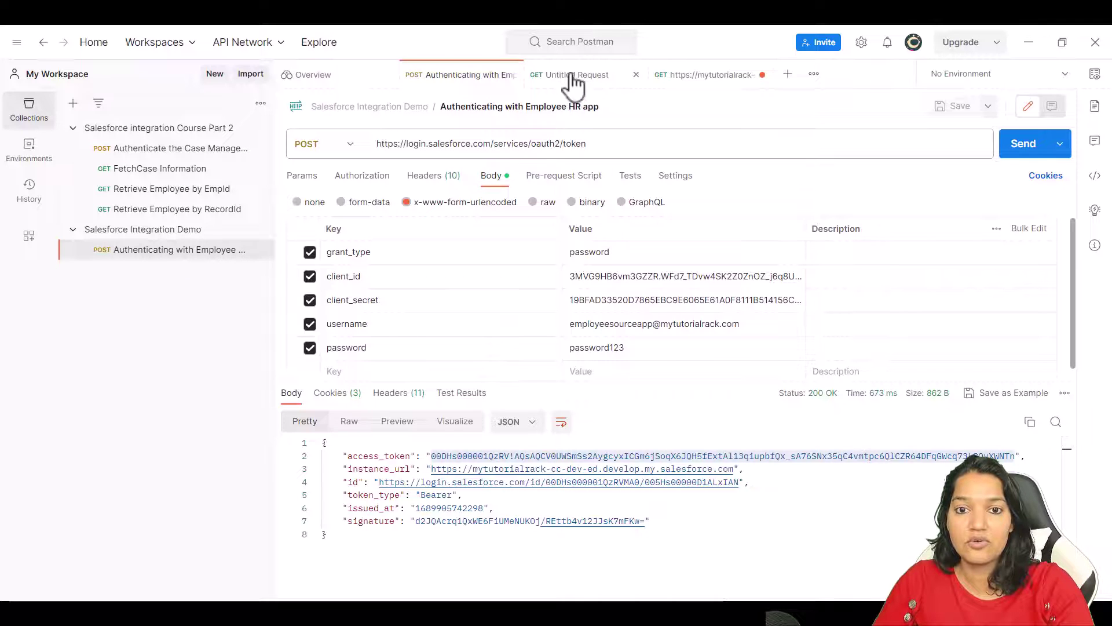
{"action": "left_click", "coordinate": [701, 82]}
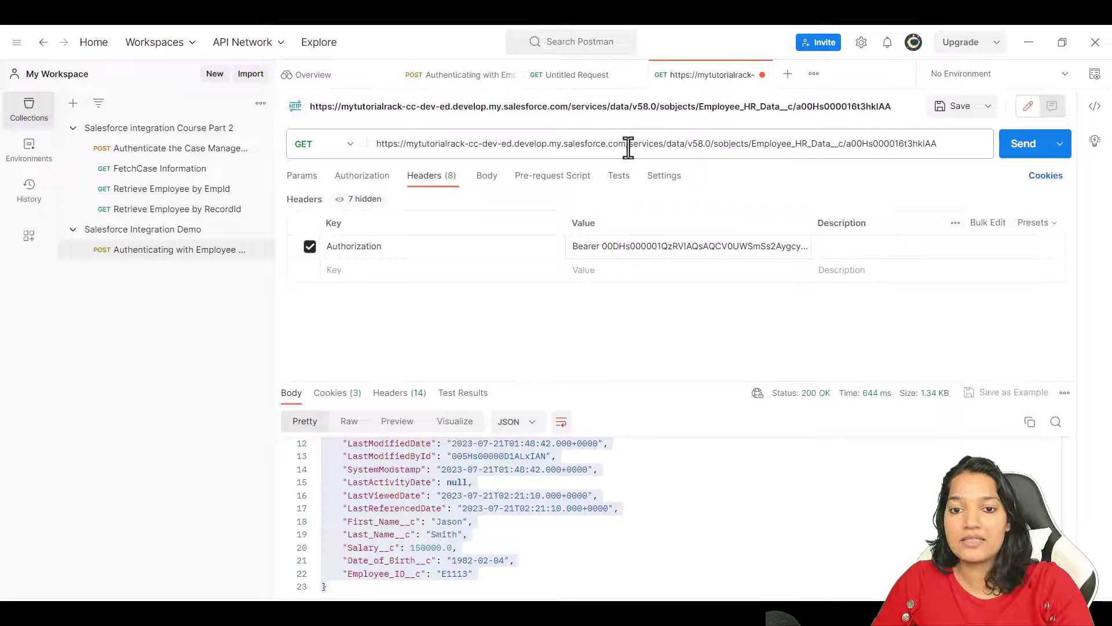
{"action": "left_click_drag", "start_coordinate": [628, 143], "coordinate": [846, 144]}
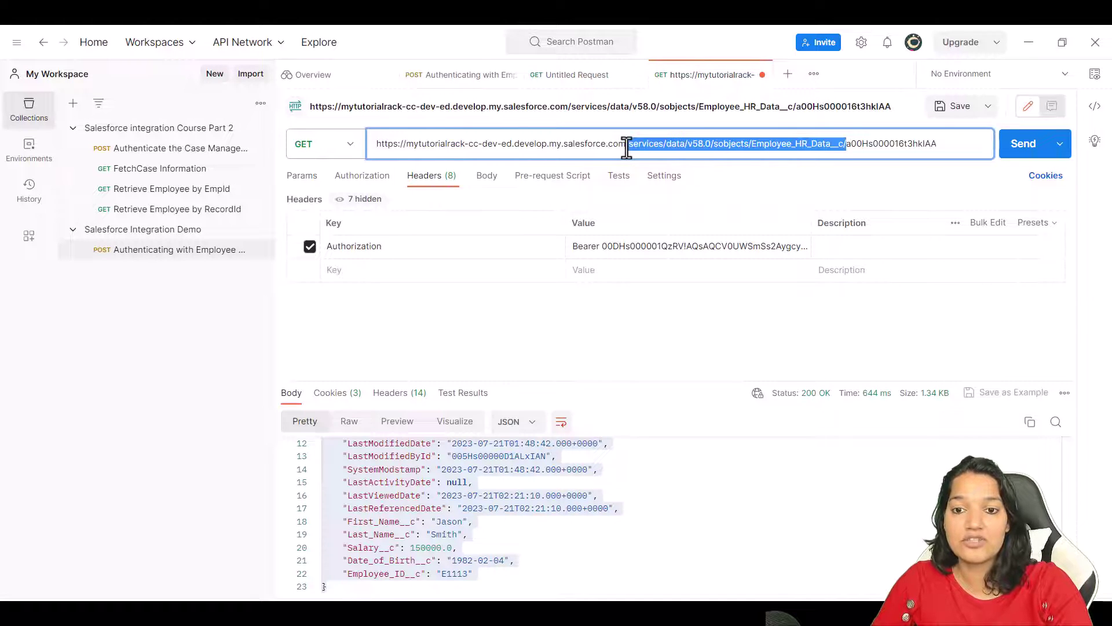
{"action": "left_click_drag", "start_coordinate": [627, 147], "coordinate": [626, 145]}
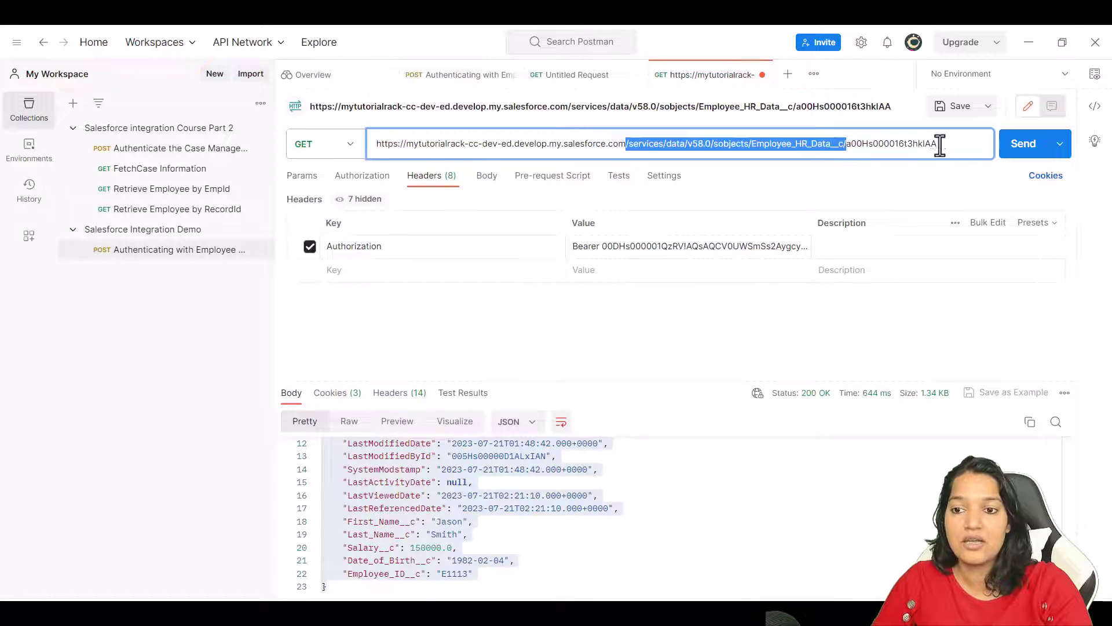
{"action": "left_click_drag", "start_coordinate": [939, 144], "coordinate": [625, 148]}
Paste the record path into URL Path, replacing the record ID with {id}
{"action": "key", "text": "ctrl+c"}
{"action": "key", "text": "alt+Tab"}
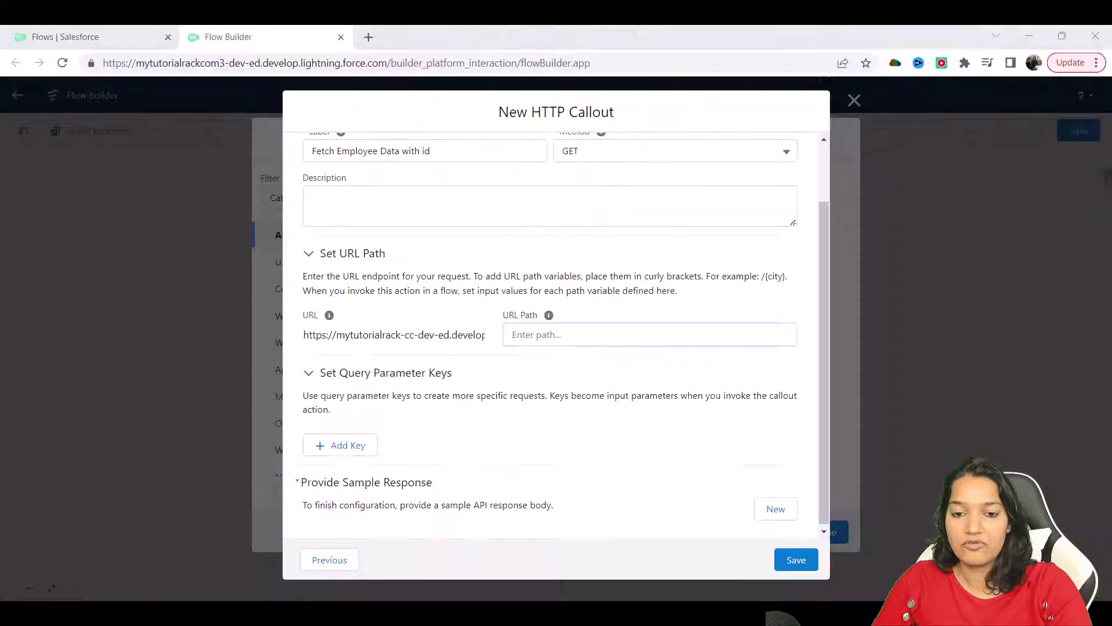
{"action": "key", "text": "ctrl+v"}
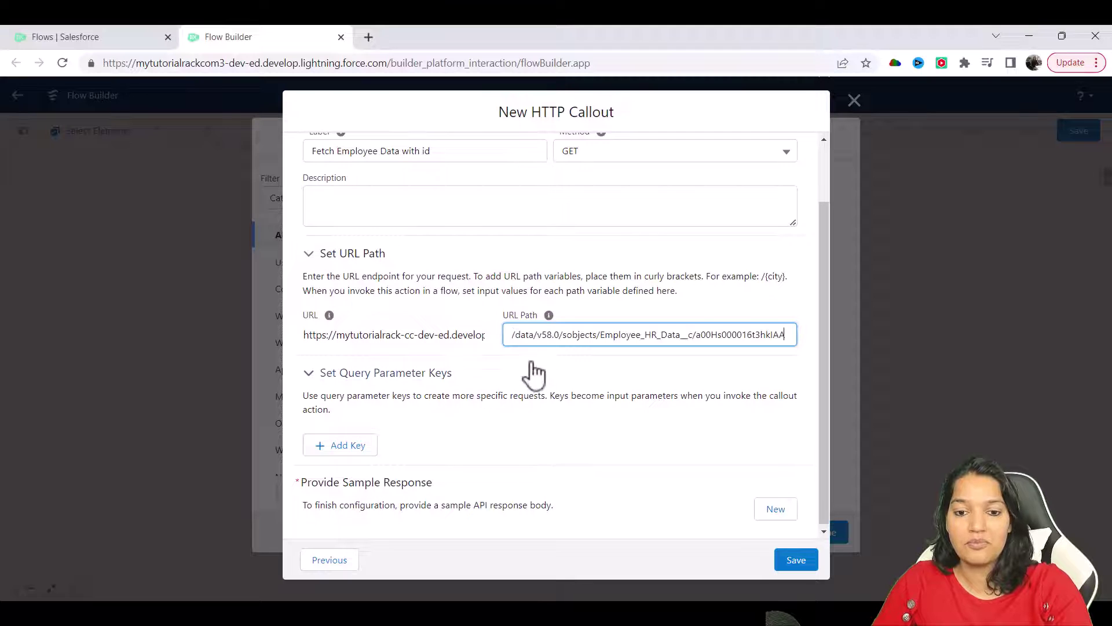
{"action": "double_click", "coordinate": [708, 342]}
{"action": "type", "text": "{id"}
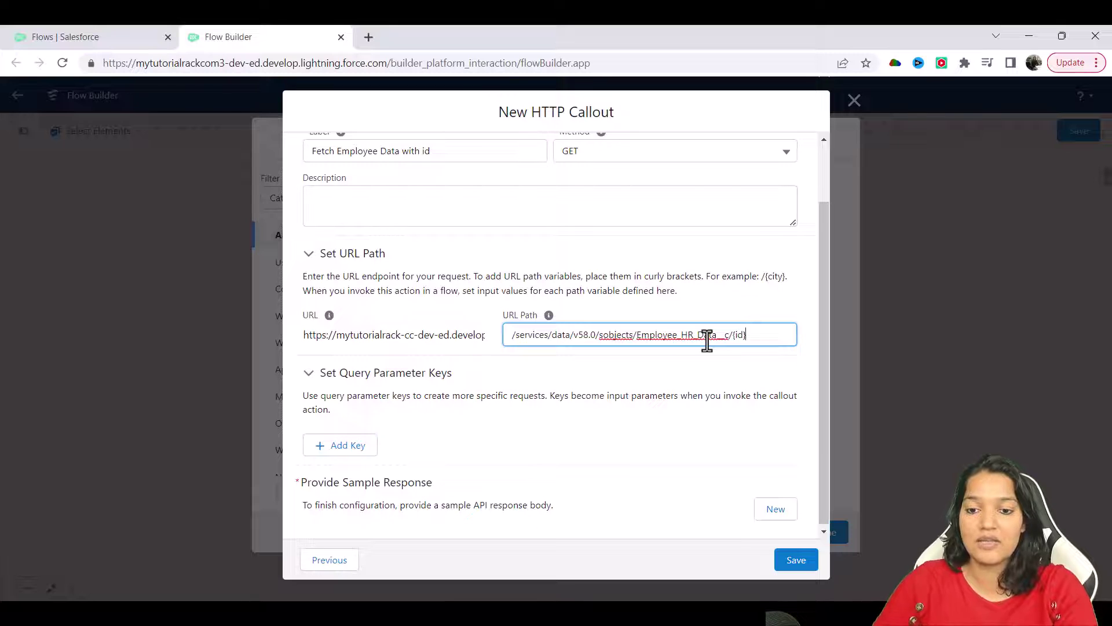
{"action": "left_click", "coordinate": [689, 415]}
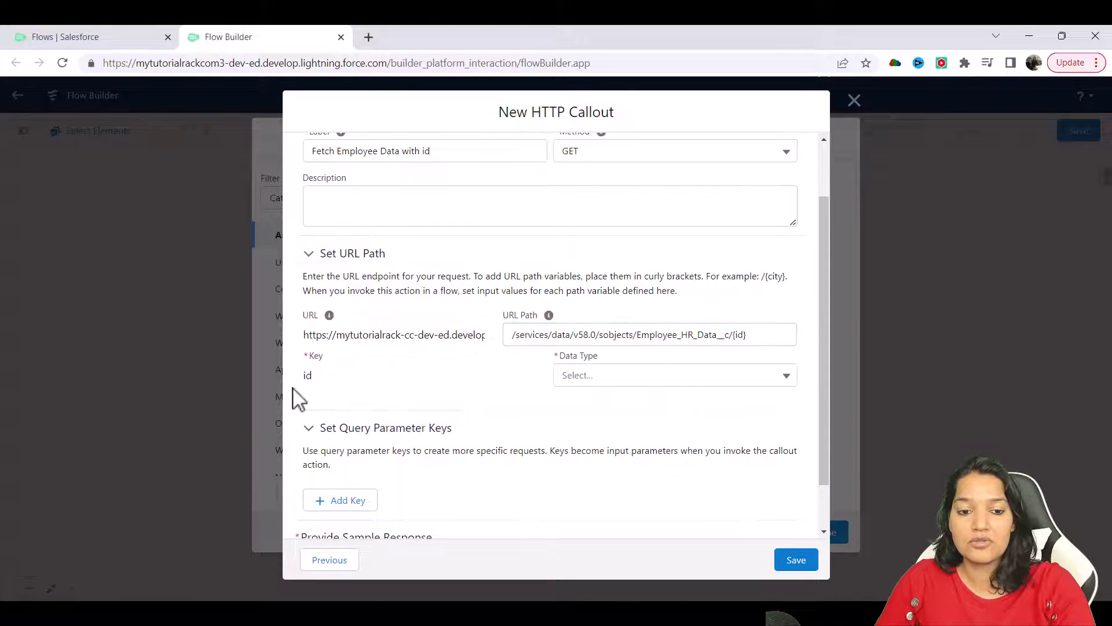
Make the id variable a String and start a new sample response
{"action": "left_click", "coordinate": [594, 381]}
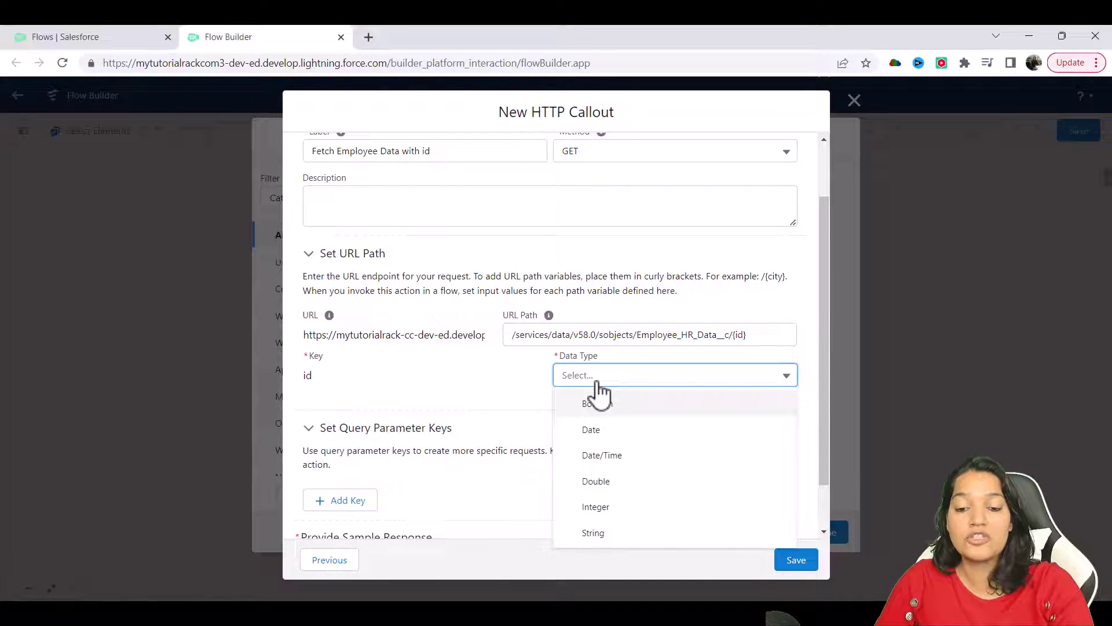
{"action": "left_click", "coordinate": [609, 532]}
{"action": "left_click", "coordinate": [735, 336]}
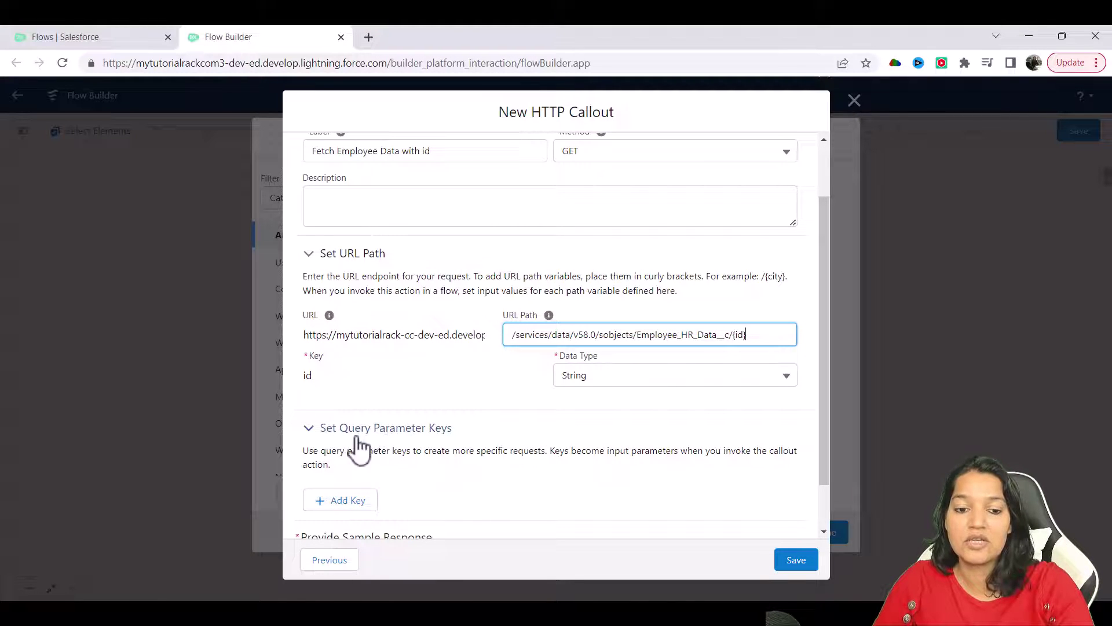
{"action": "scroll", "coordinate": [459, 474], "scroll_direction": "down", "scroll_amount": 1}
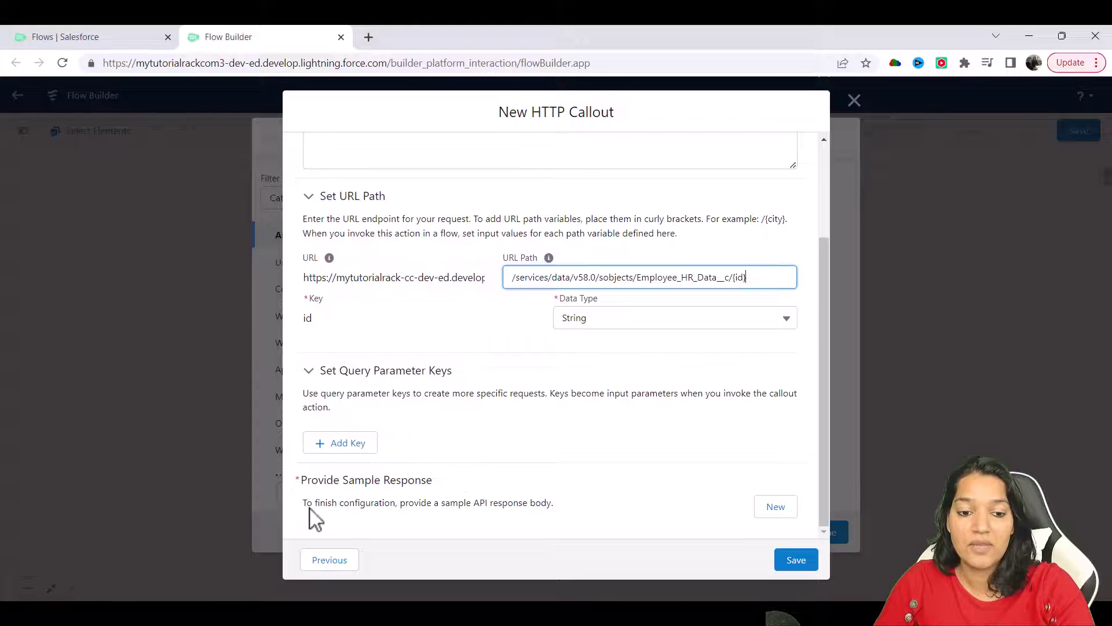
{"action": "left_click", "coordinate": [295, 485]}
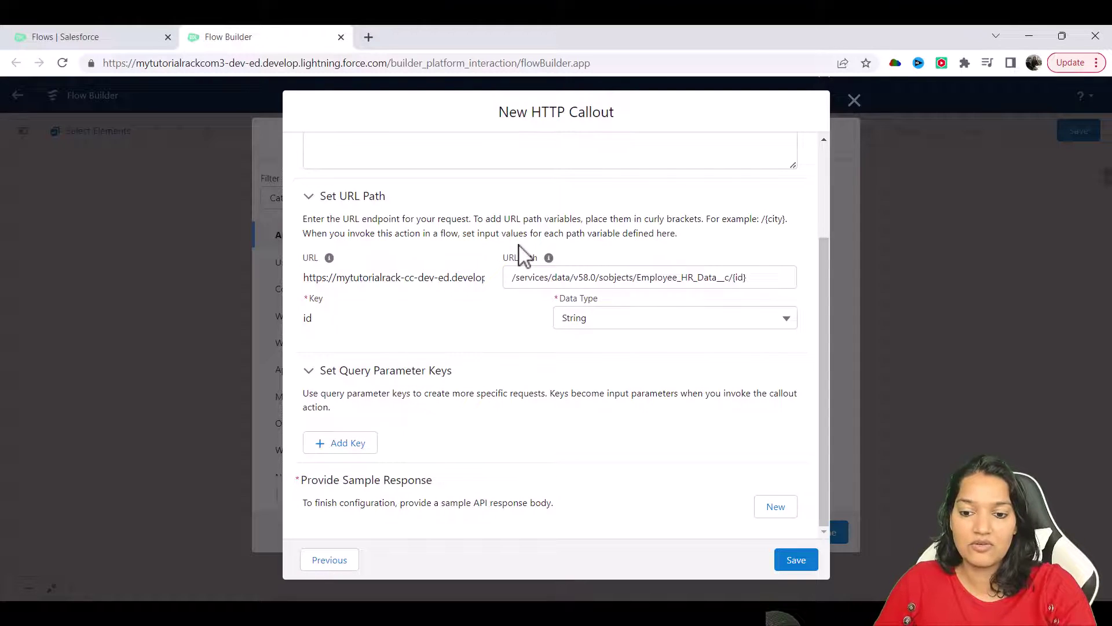
{"action": "left_click", "coordinate": [776, 509]}
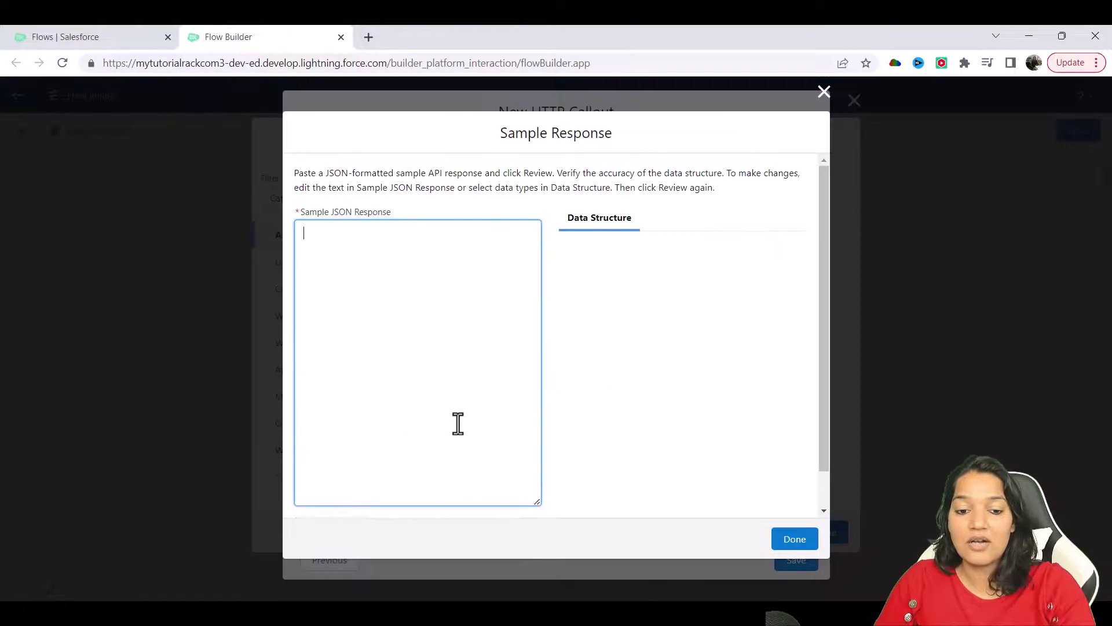
{"action": "scroll", "coordinate": [458, 423], "scroll_direction": "down", "scroll_amount": 1}
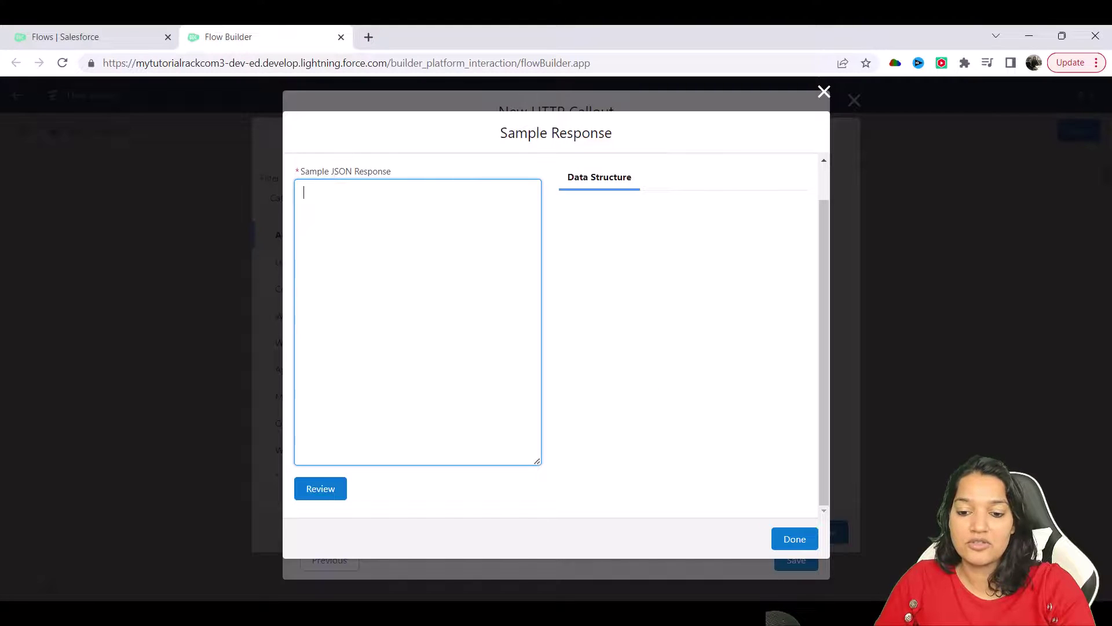
In Postman, select the entire JSON response body of the employee record request
{"action": "key", "text": "alt+Tab"}
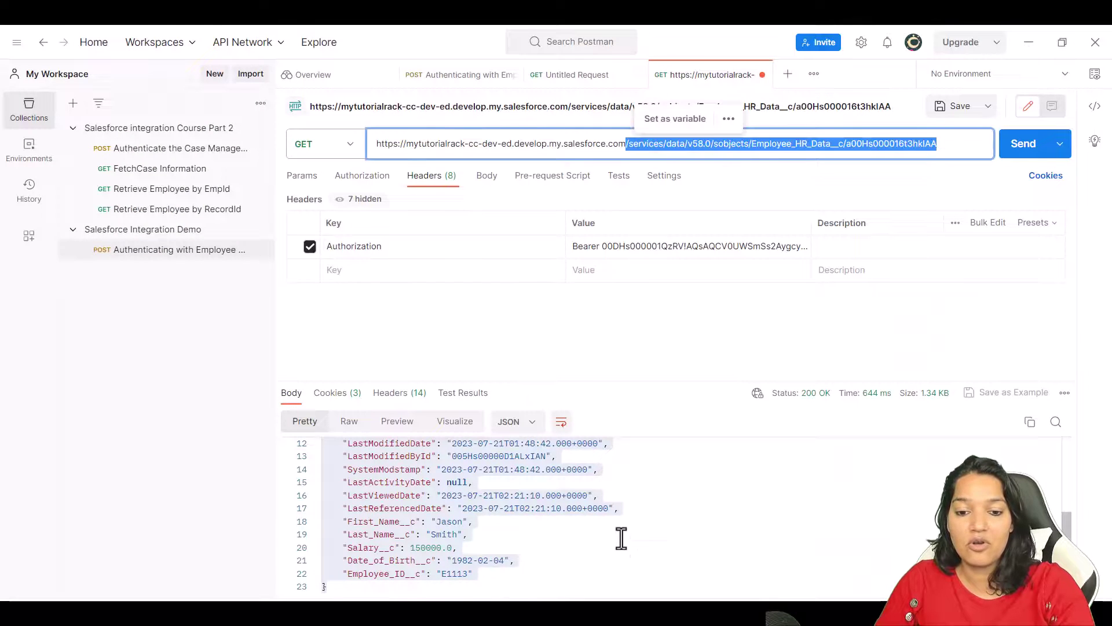
{"action": "key", "text": "ctrl+Home"}
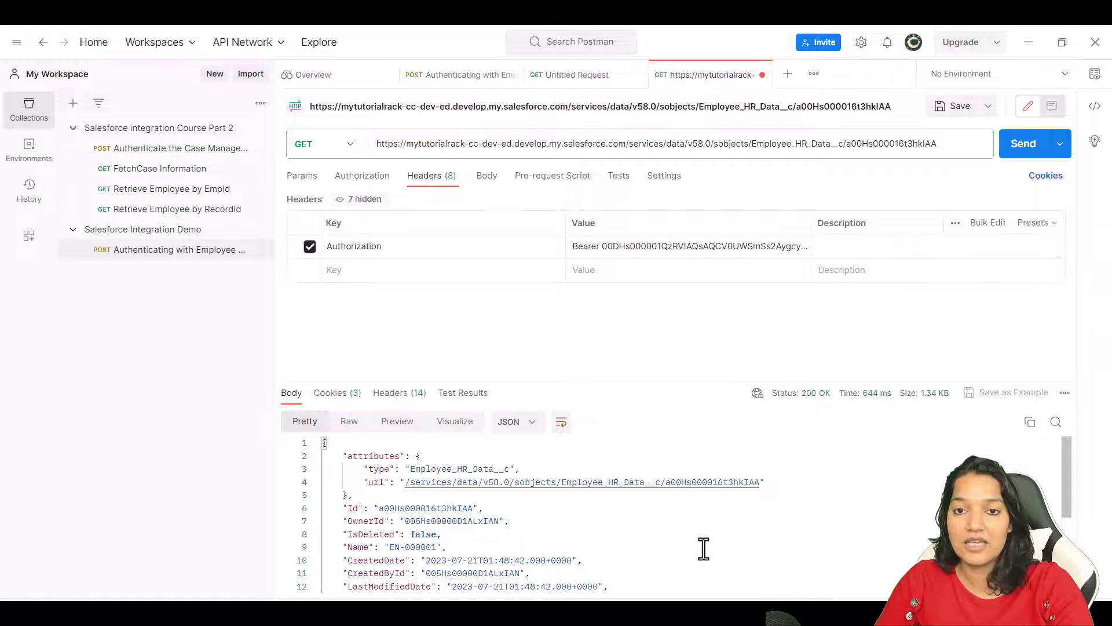
{"action": "left_click", "coordinate": [644, 553]}
{"action": "key", "text": "ctrl+a"}
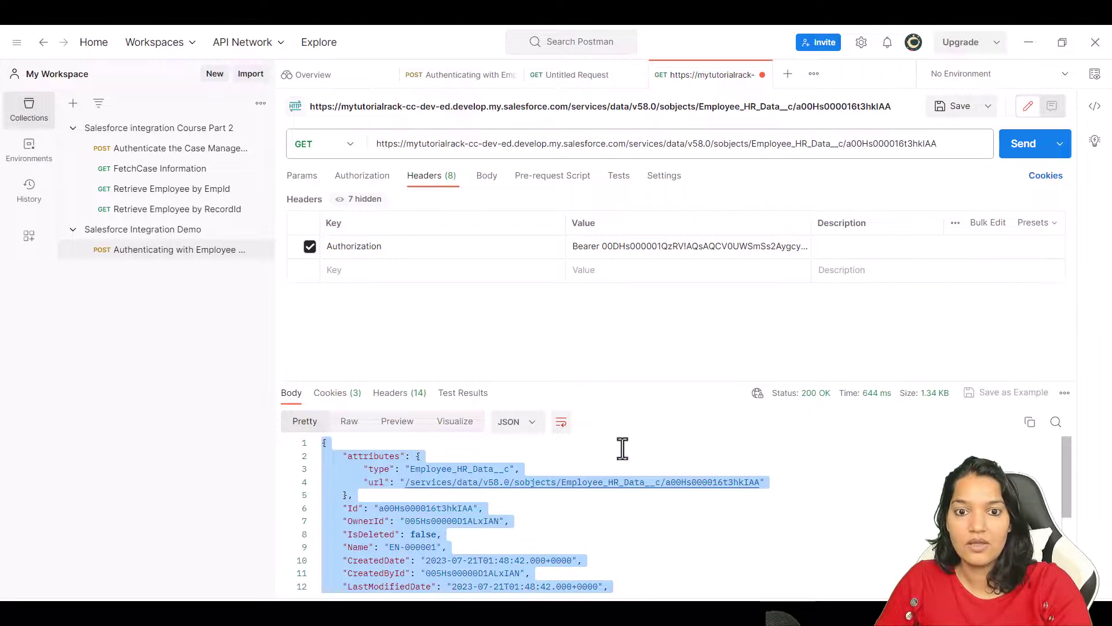
Paste the employee JSON as the sample response, review it, and type LastActivityDate as Date
{"action": "left_click", "coordinate": [1029, 42]}
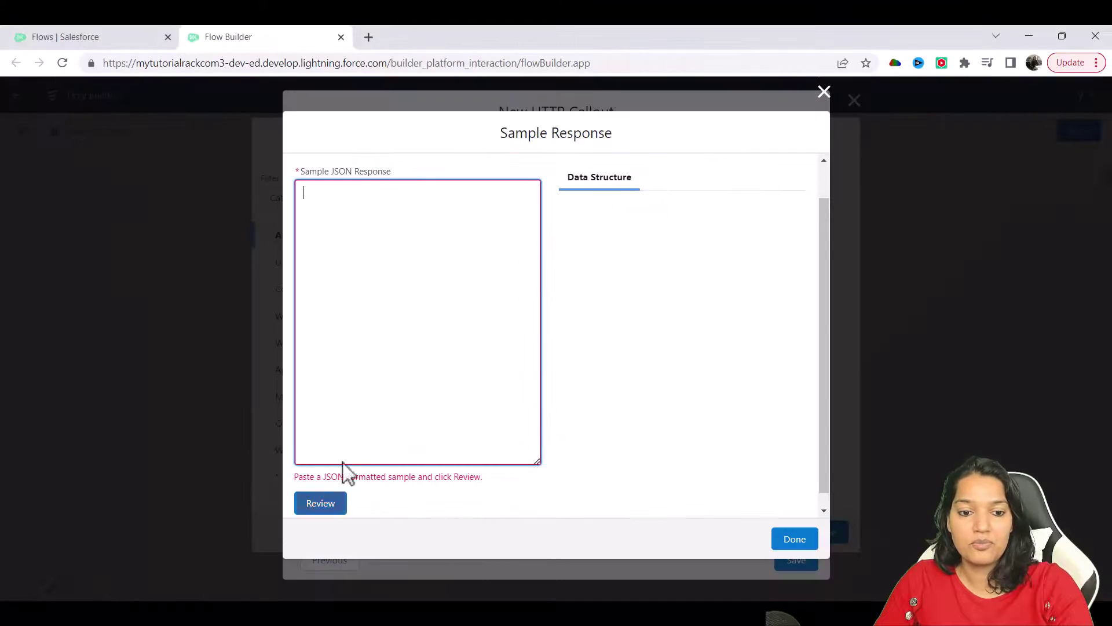
{"action": "key", "text": "ctrl+v"}
{"action": "left_click_drag", "start_coordinate": [532, 382], "coordinate": [535, 323]}
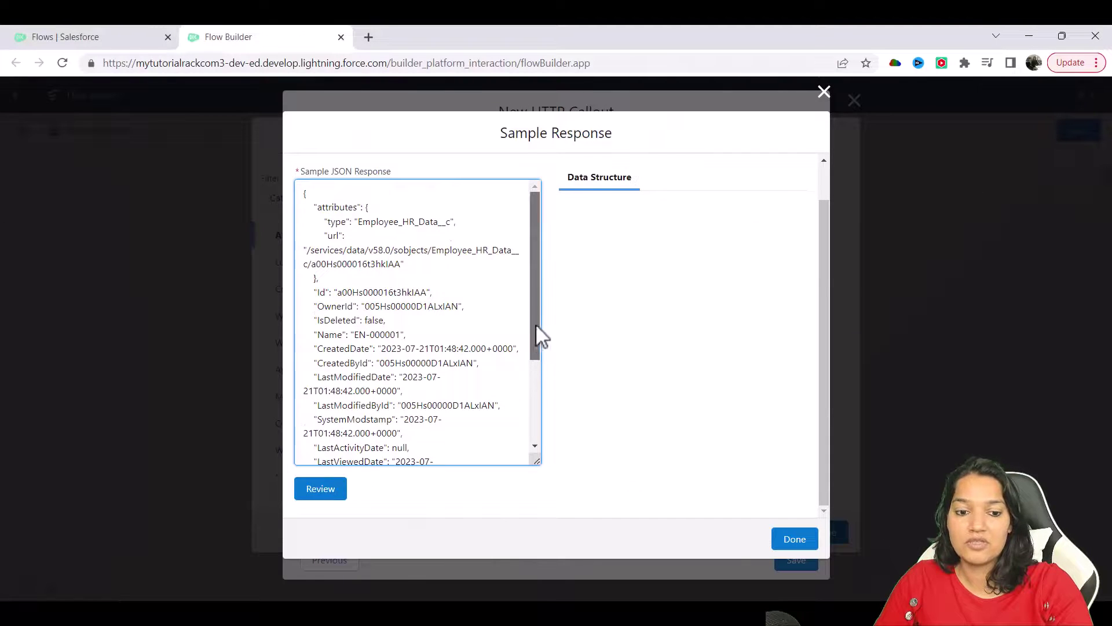
{"action": "left_click", "coordinate": [321, 490]}
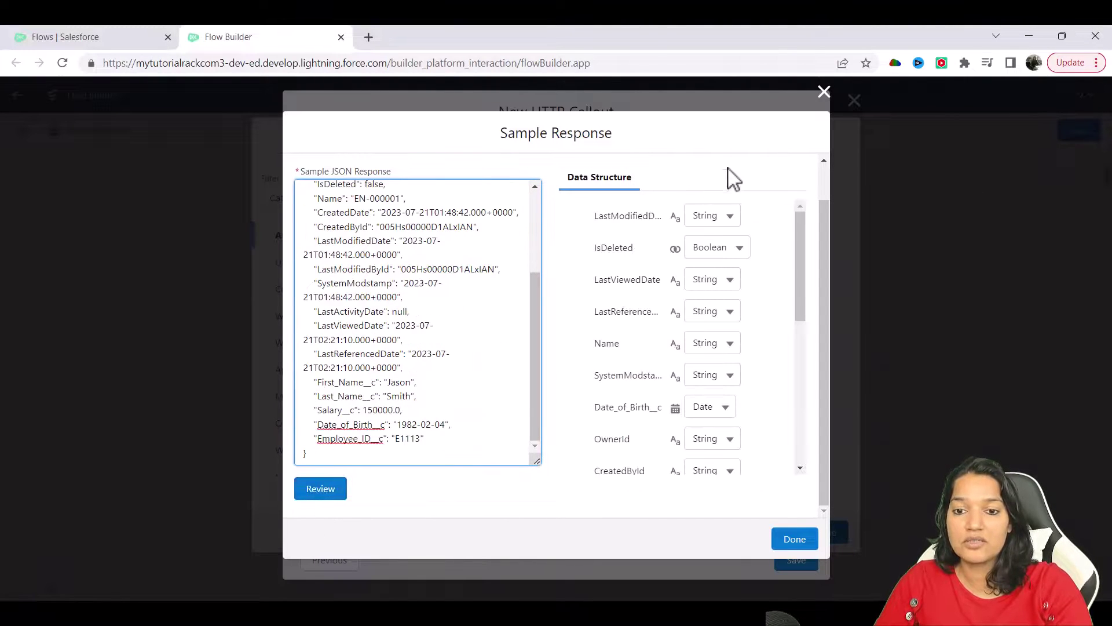
{"action": "scroll", "coordinate": [797, 262], "scroll_direction": "down", "scroll_amount": 5}
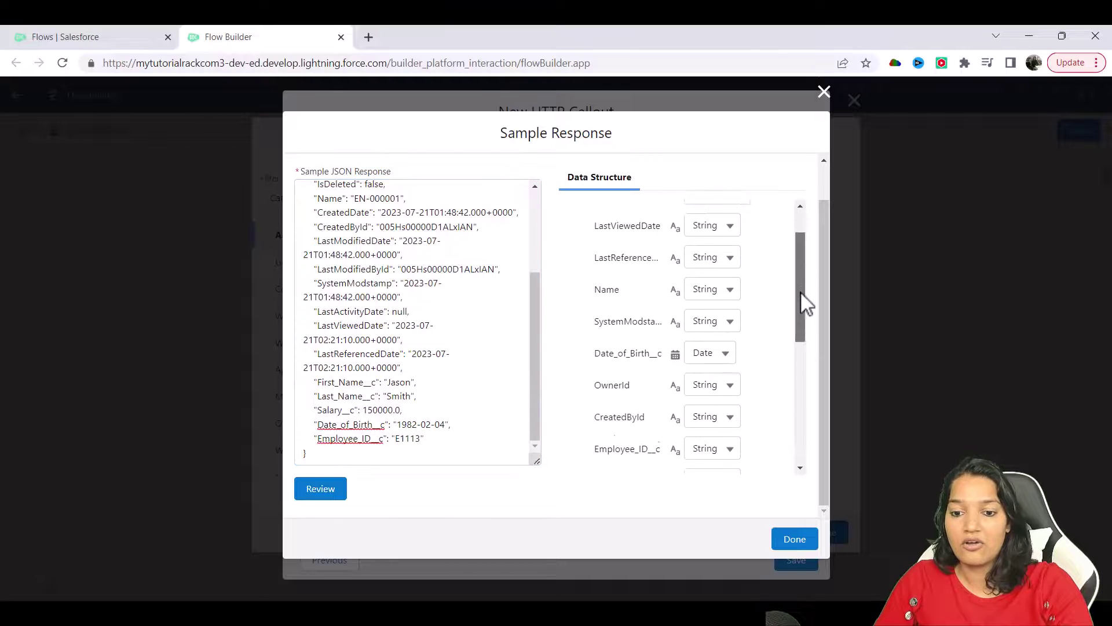
{"action": "left_click", "coordinate": [795, 540]}
{"action": "left_click", "coordinate": [731, 214]}
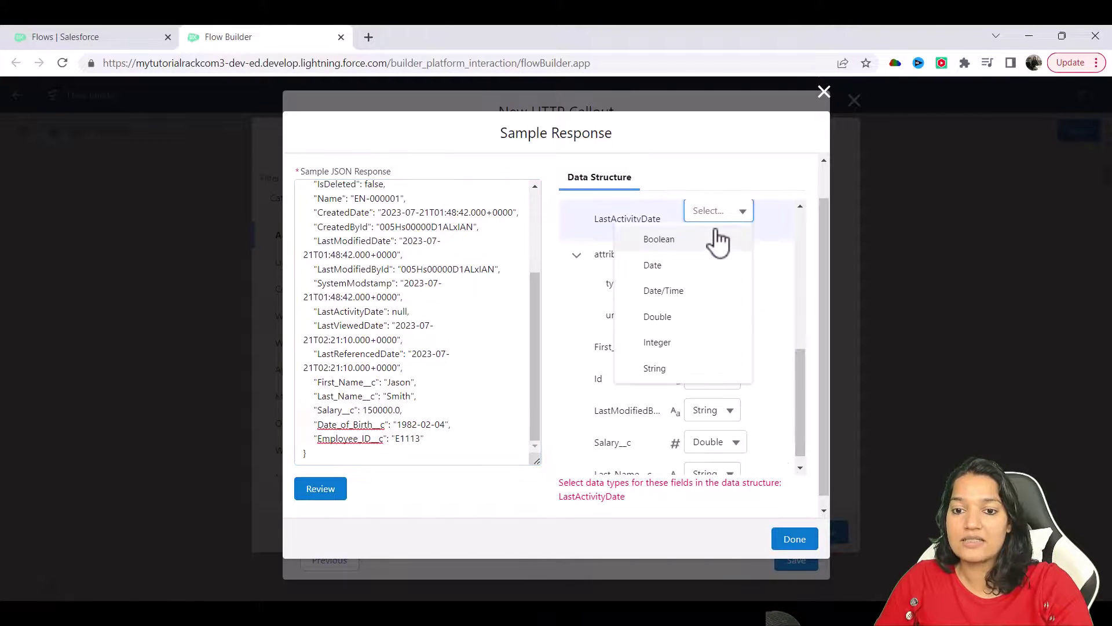
{"action": "left_click", "coordinate": [654, 267]}
{"action": "left_click", "coordinate": [795, 538]}
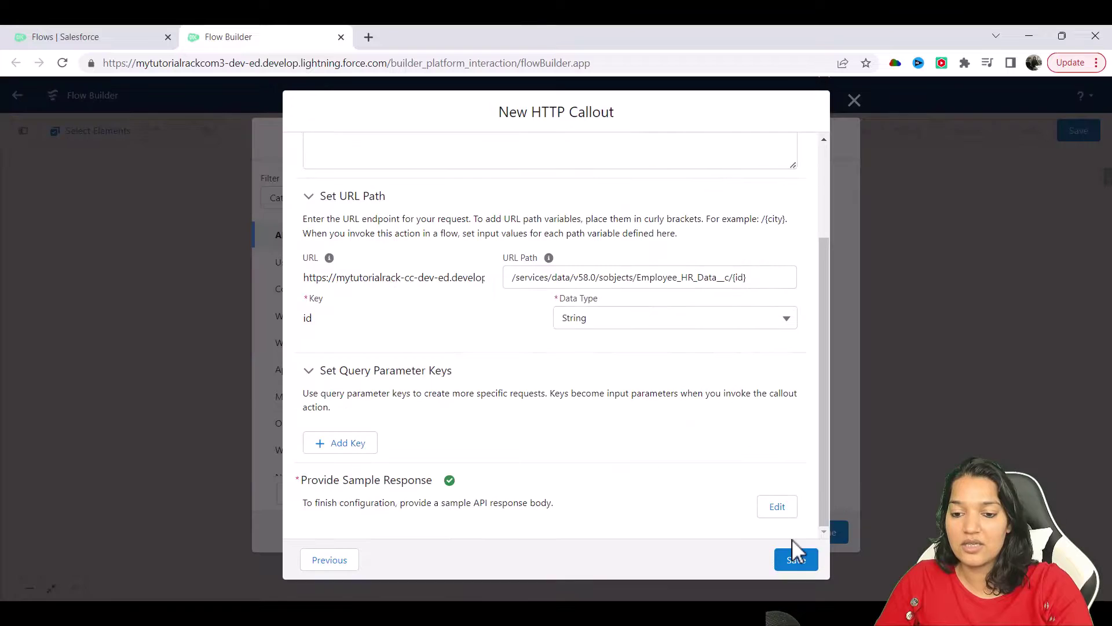